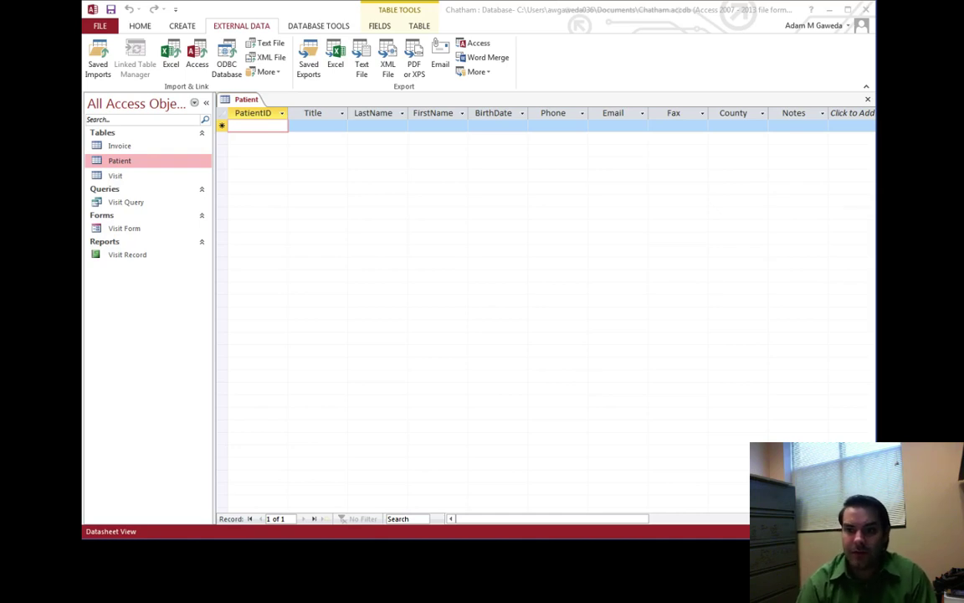
Step: Examine the order of the ID, name, birth date, phone and address values in Patient.txt in Notepad
key("alt+Tab")
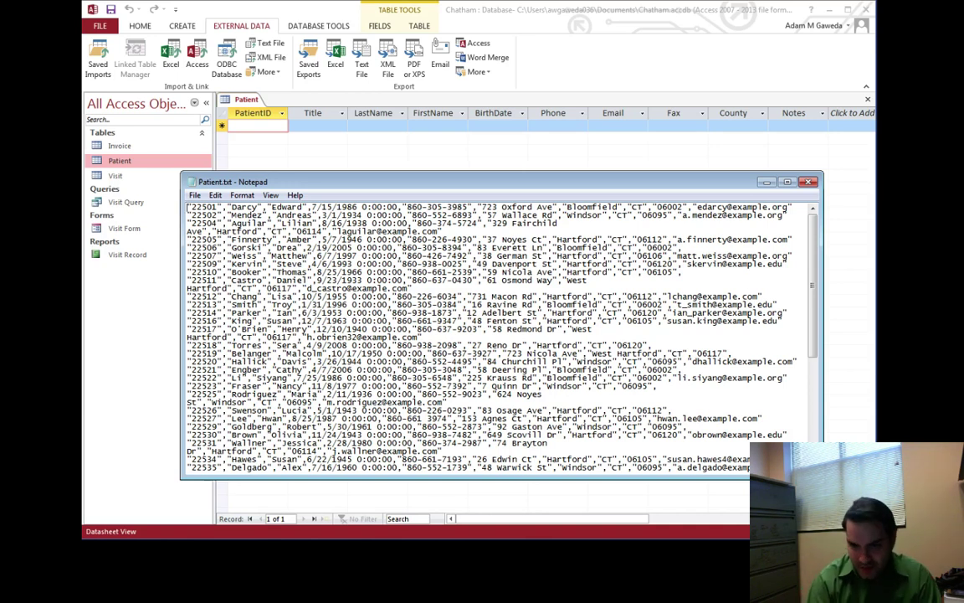
left_click_drag(192, 207, 217, 206)
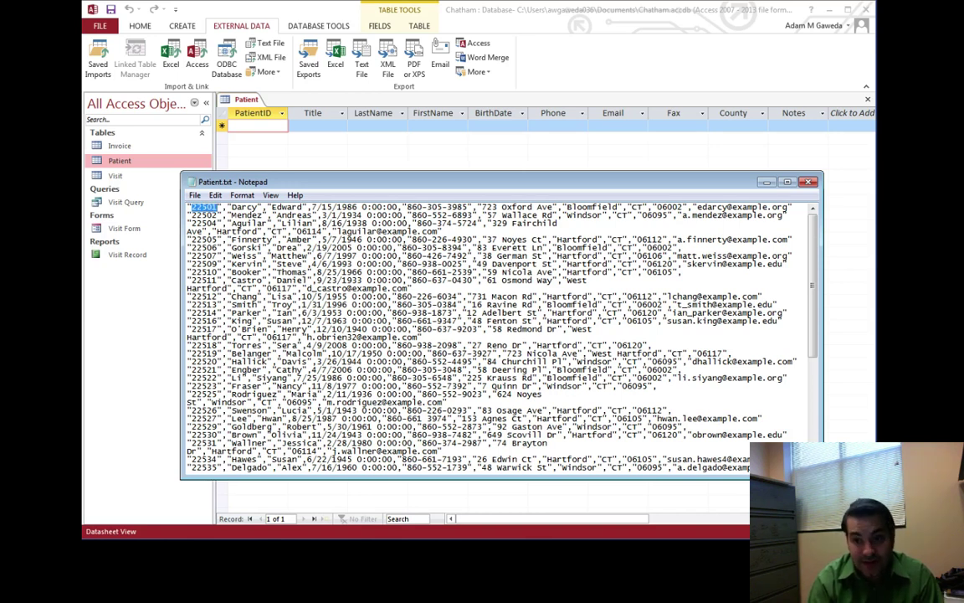
left_click_drag(232, 206, 258, 206)
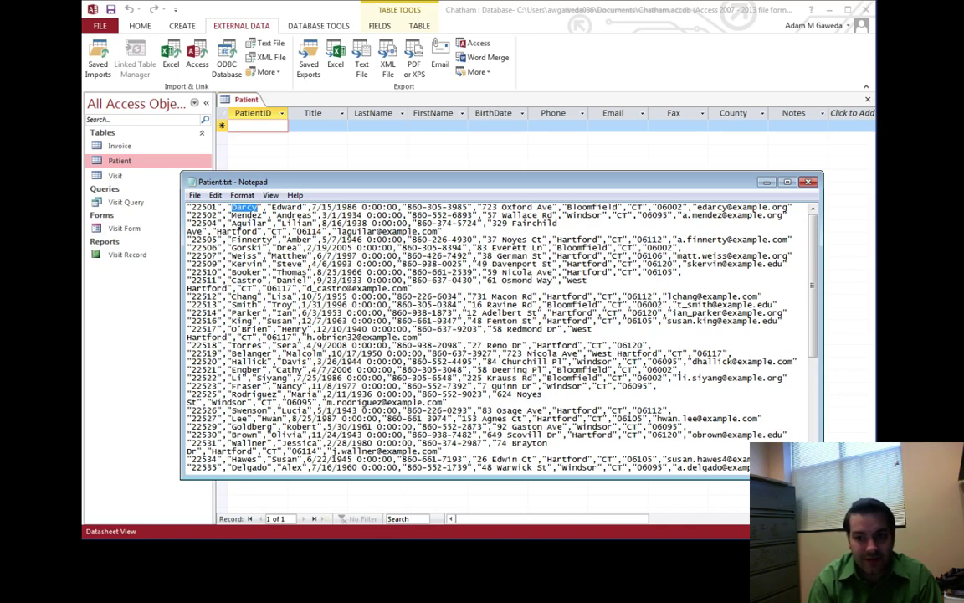
left_click_drag(272, 206, 301, 207)
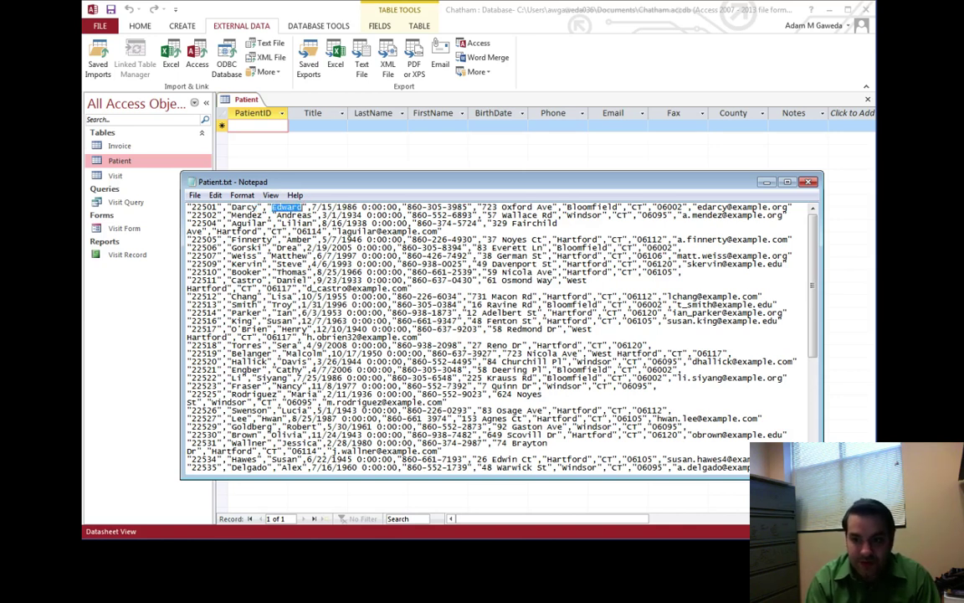
double_click(295, 215)
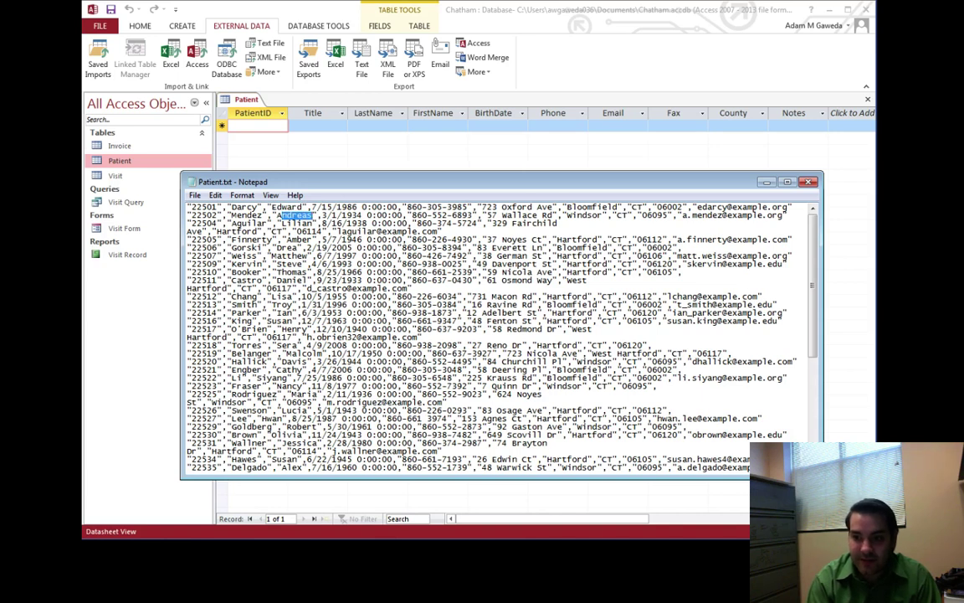
left_click_drag(313, 207, 398, 207)
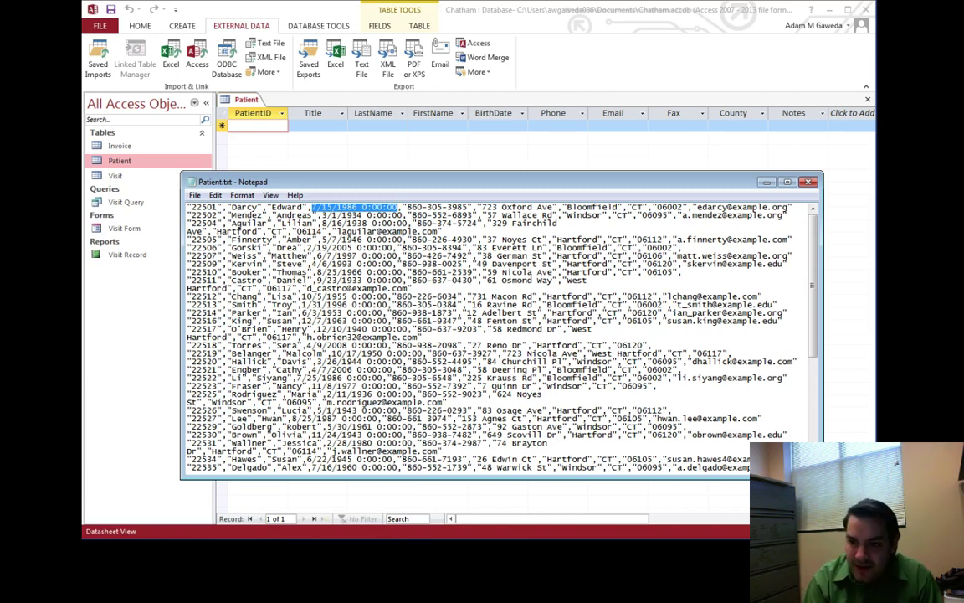
left_click_drag(408, 207, 554, 207)
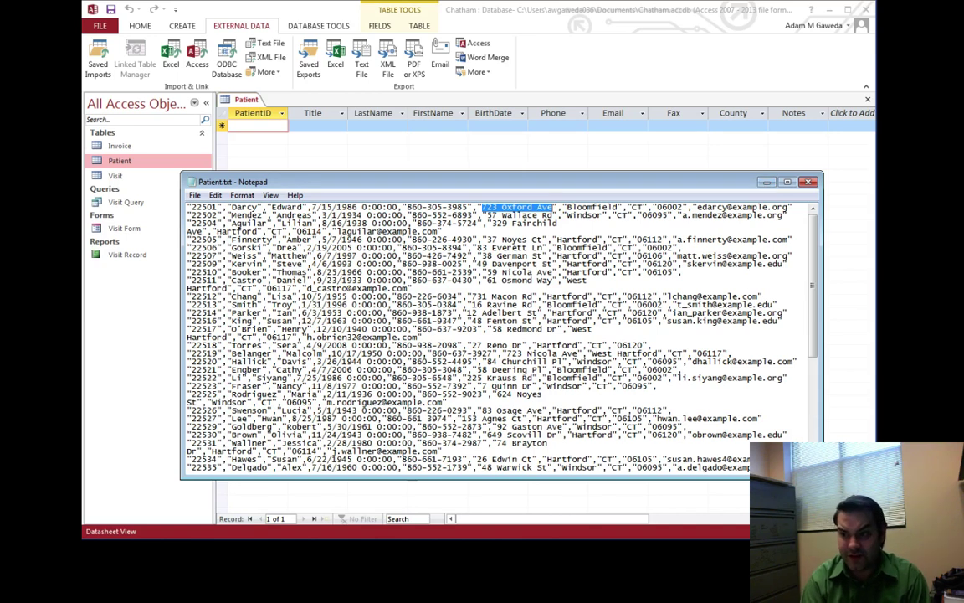
left_click(702, 80)
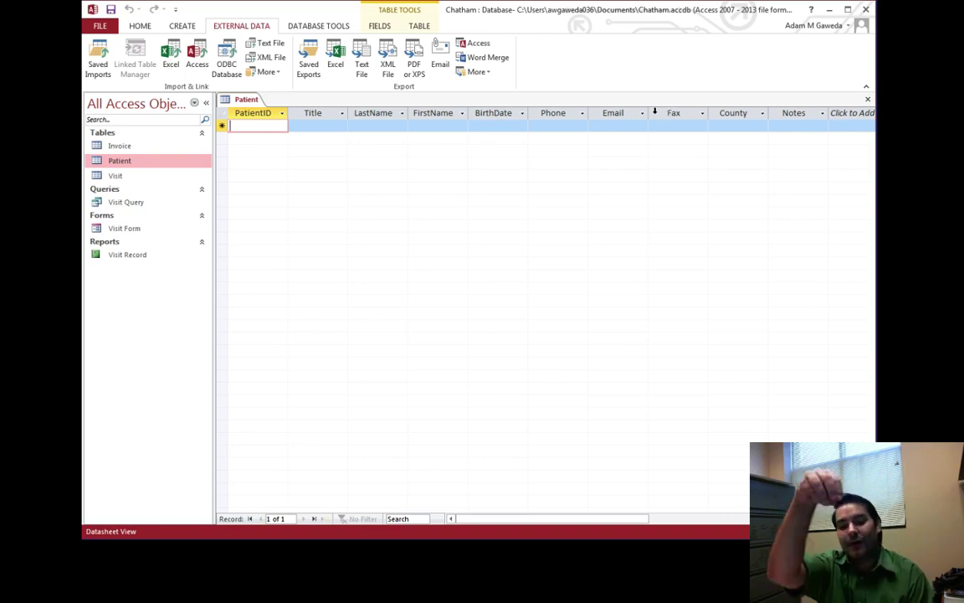
Step: Delete the Fax, County and Notes fields from the Patient table
left_click(655, 112)
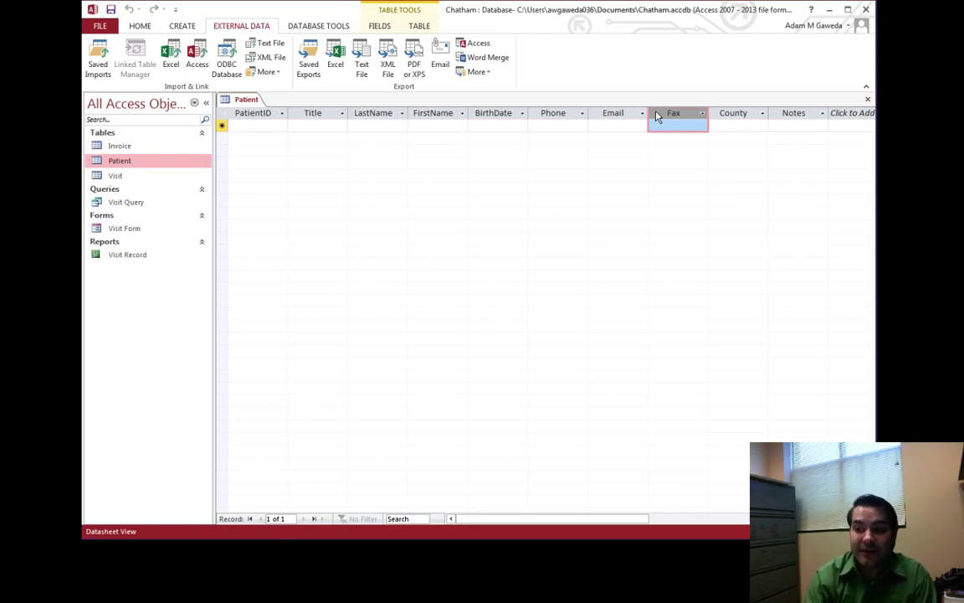
right_click(657, 117)
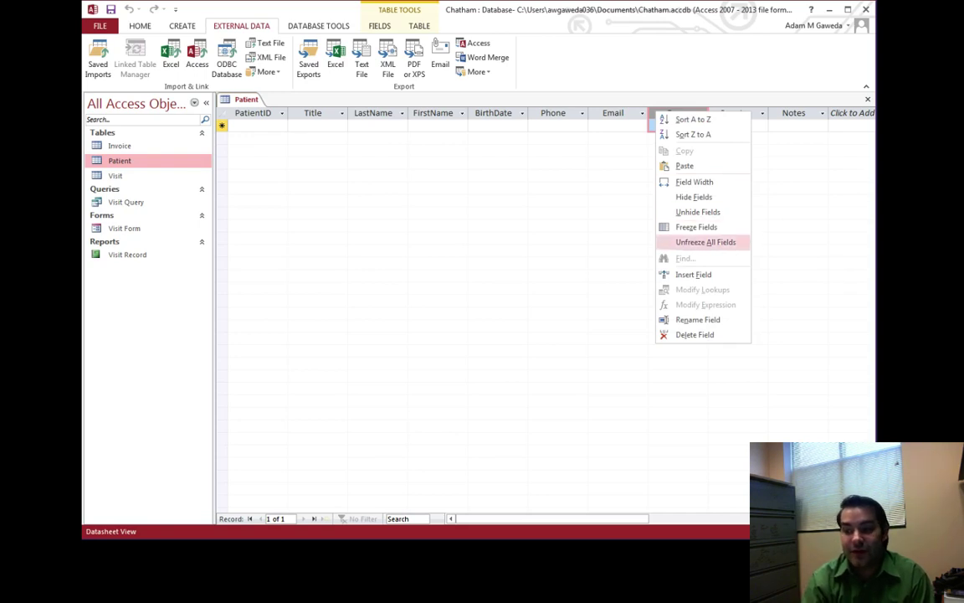
left_click(694, 334)
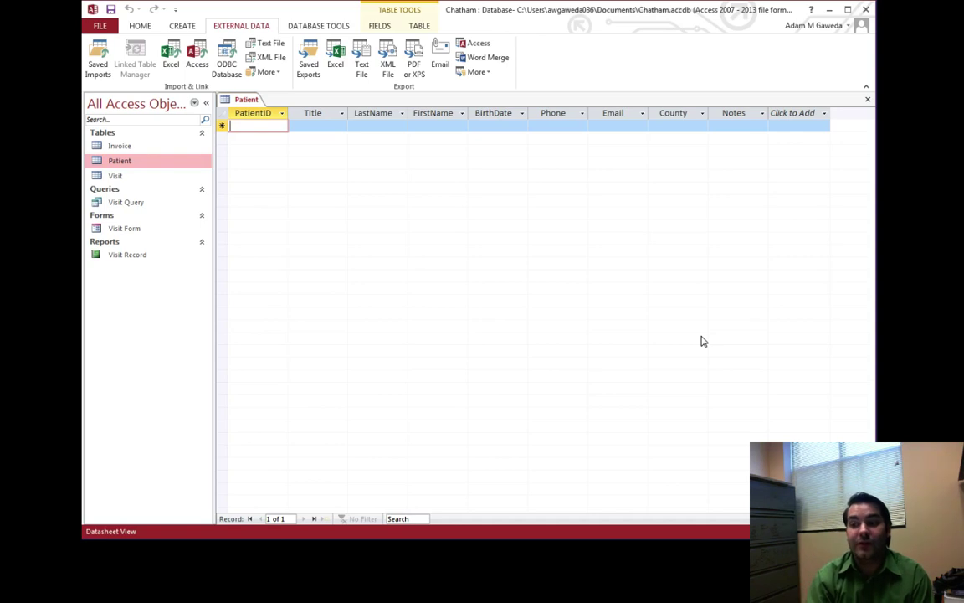
left_click(675, 113)
left_click_drag(675, 112, 738, 119)
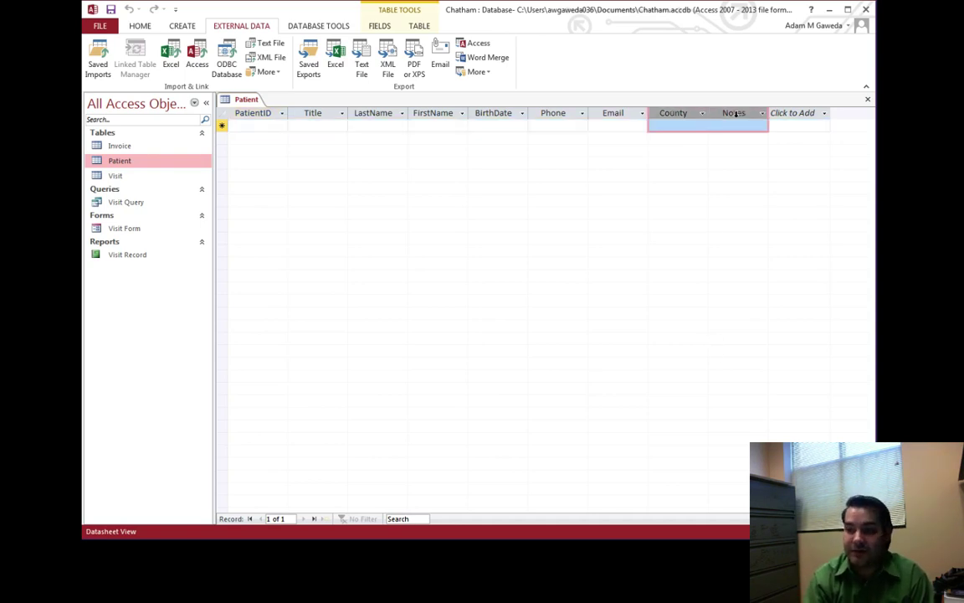
right_click(739, 119)
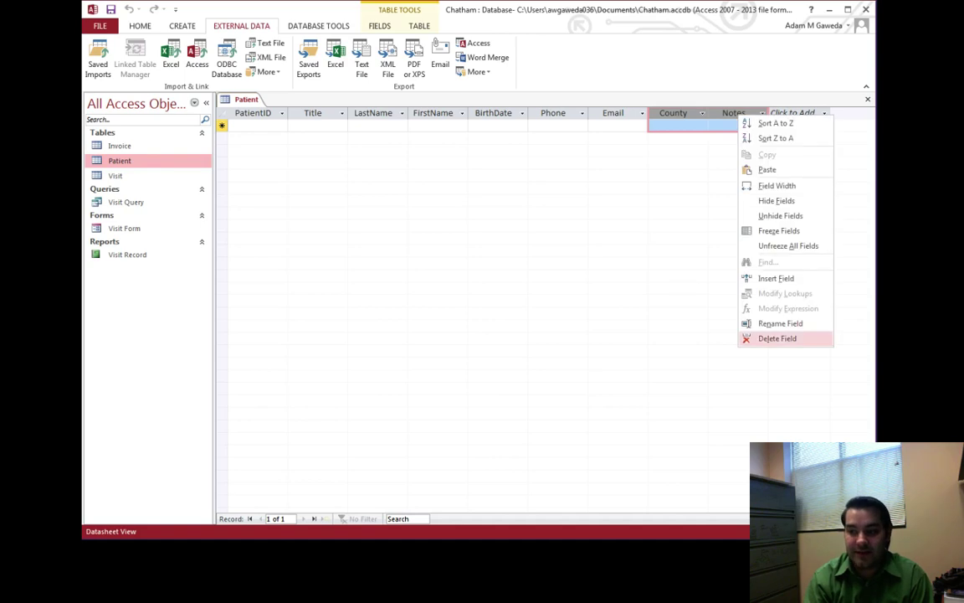
left_click(761, 339)
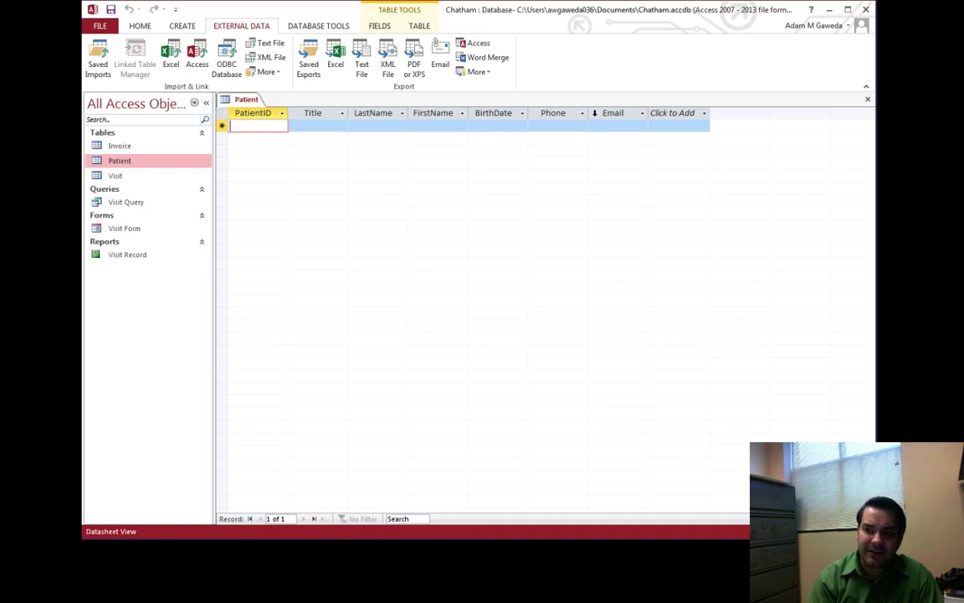
Step: Check the address values in Patient.txt in Notepad and insert the Quick Start Address fields before the Patient table's Email field
left_click(599, 114)
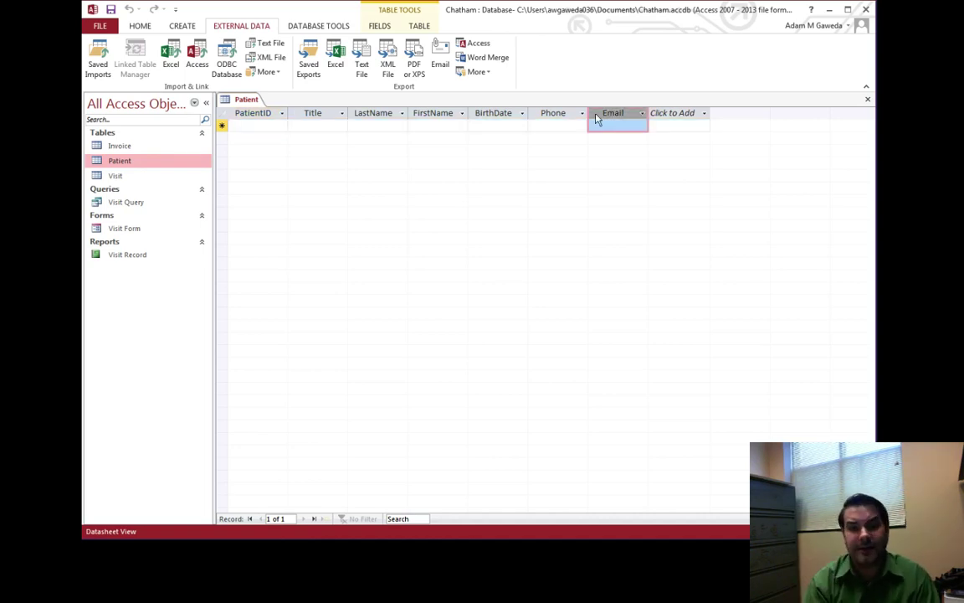
key("alt+Tab")
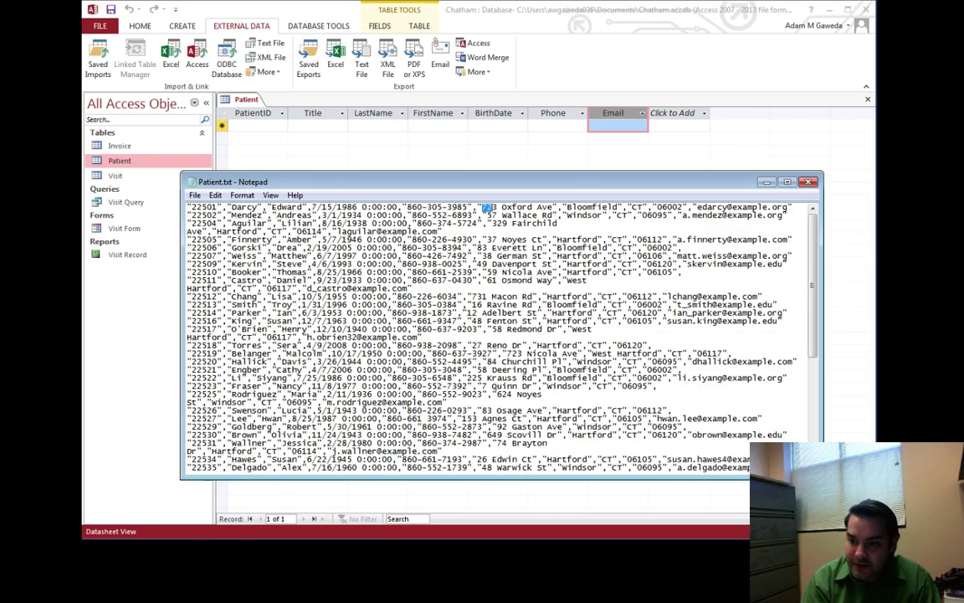
left_click_drag(482, 207, 643, 207)
double_click(669, 207)
left_click(669, 166)
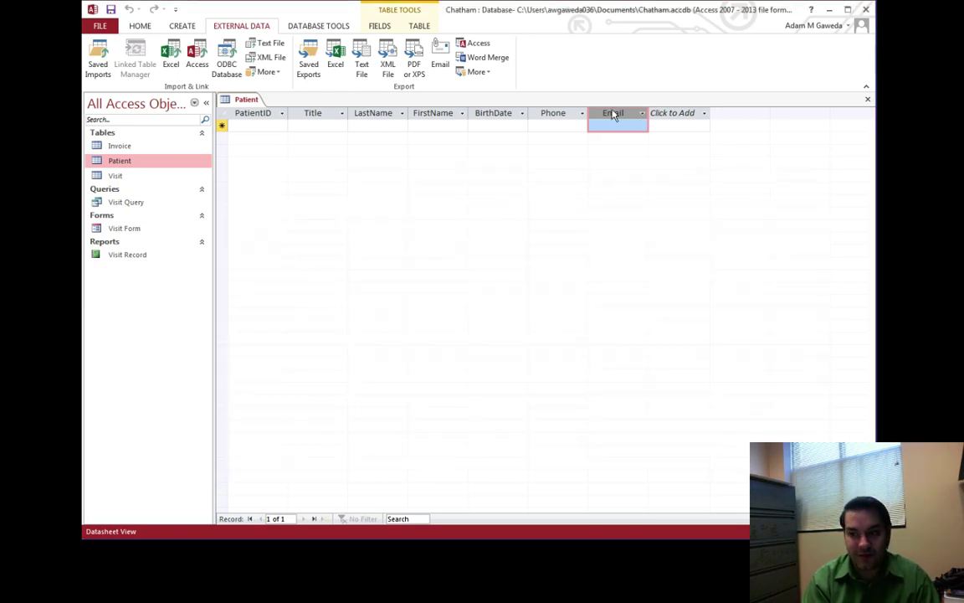
left_click(380, 26)
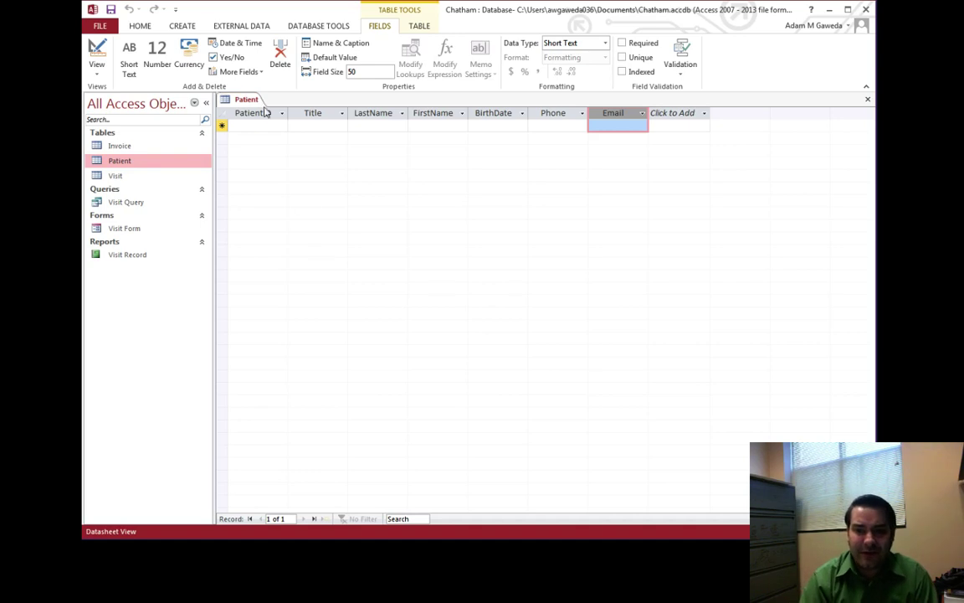
left_click(240, 72)
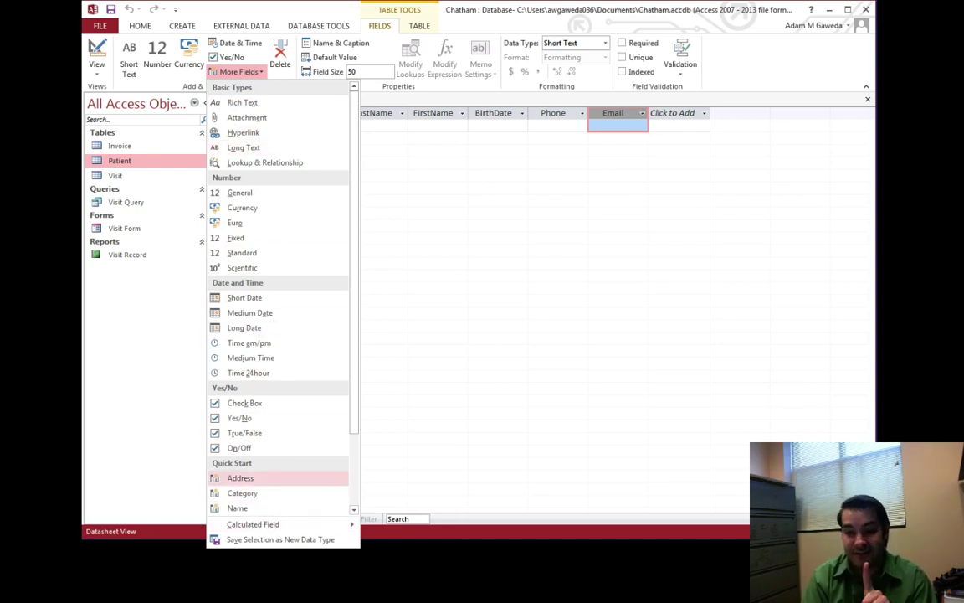
left_click(255, 478)
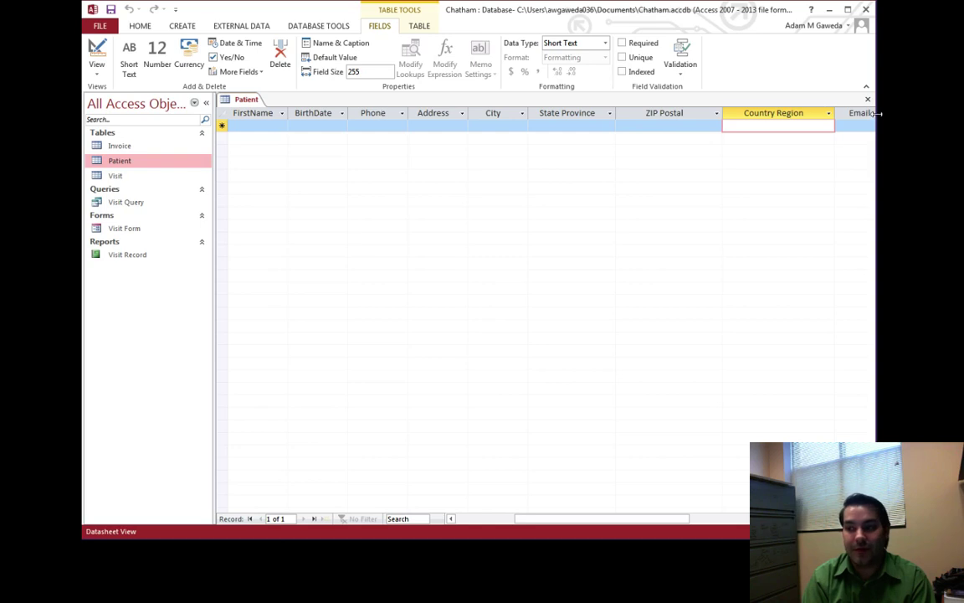
Step: Review the inserted address fields and delete the Country Region field from the Patient table
left_click(439, 119)
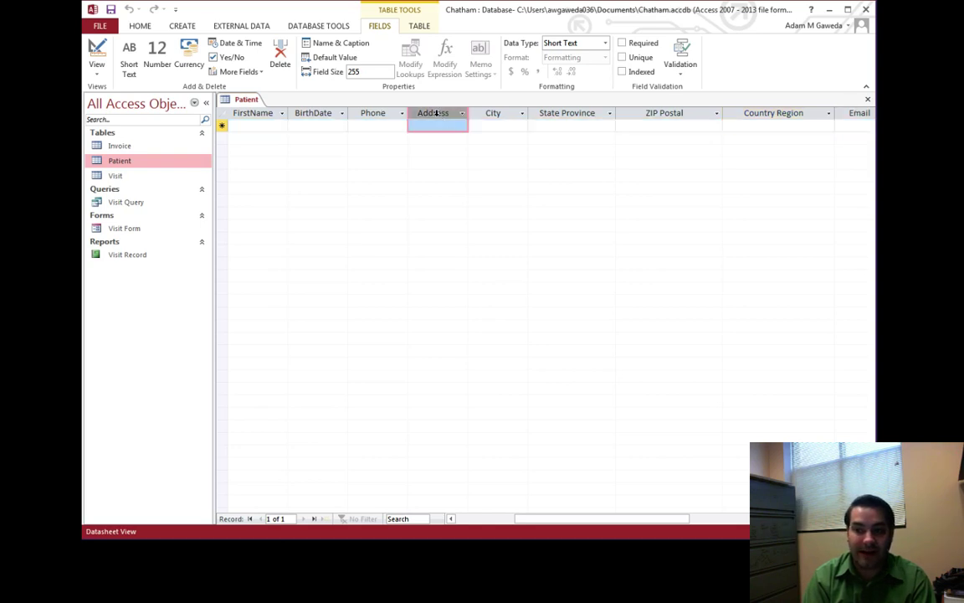
left_click(494, 116)
left_click(577, 119)
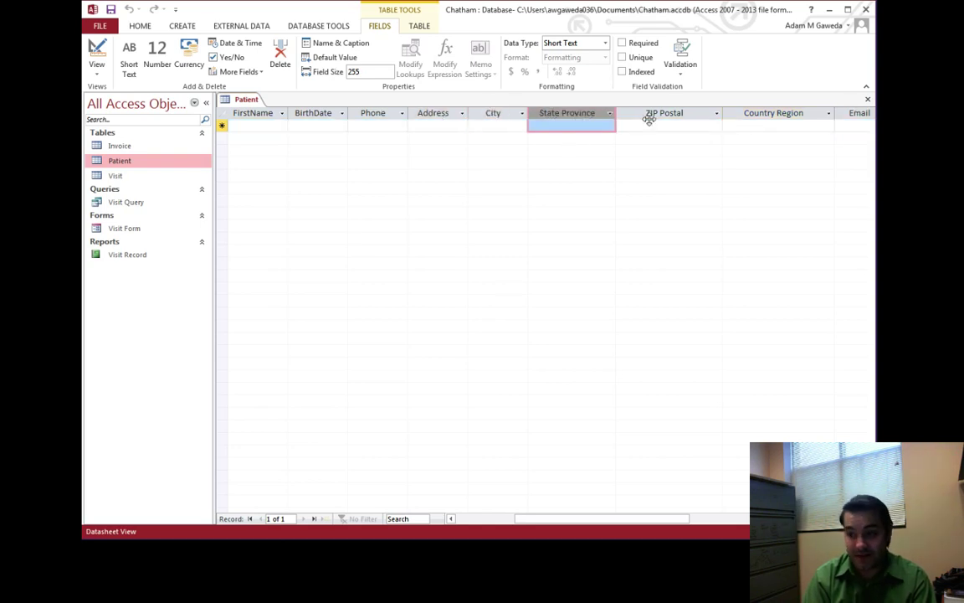
left_click(649, 118)
left_click(753, 125)
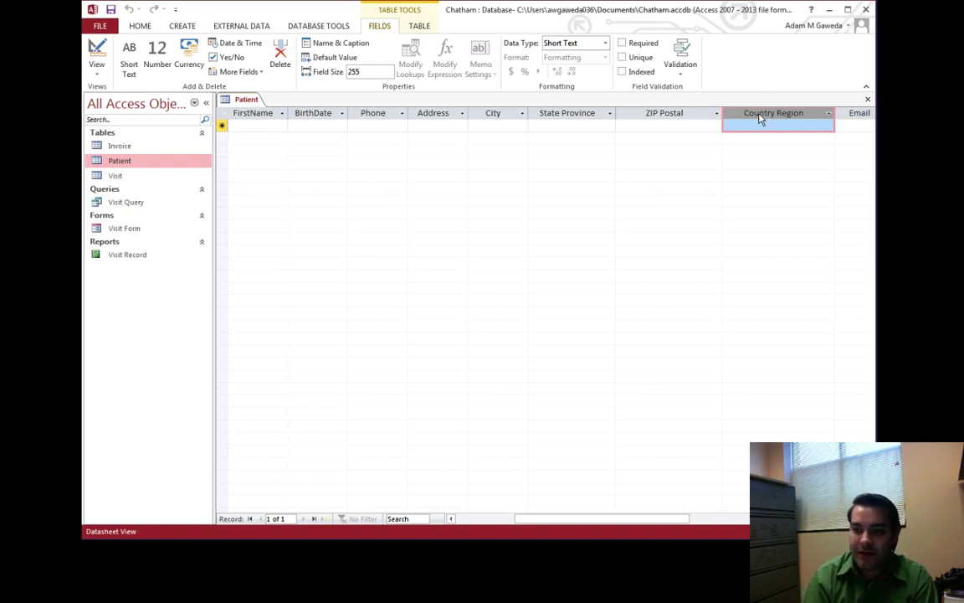
left_click(278, 57)
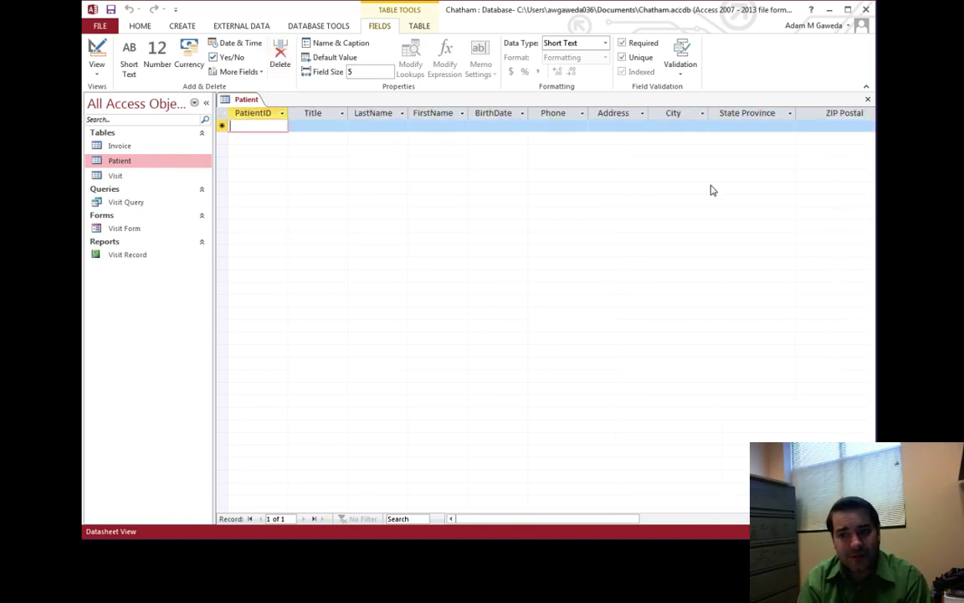
Step: Change both the name and the caption of the State Province field to State
left_click(748, 113)
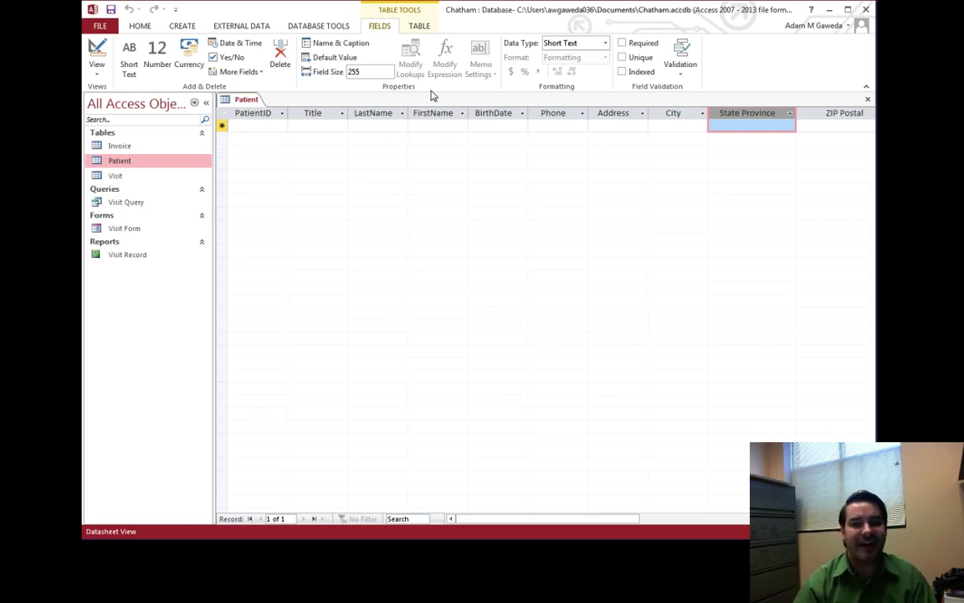
left_click(354, 48)
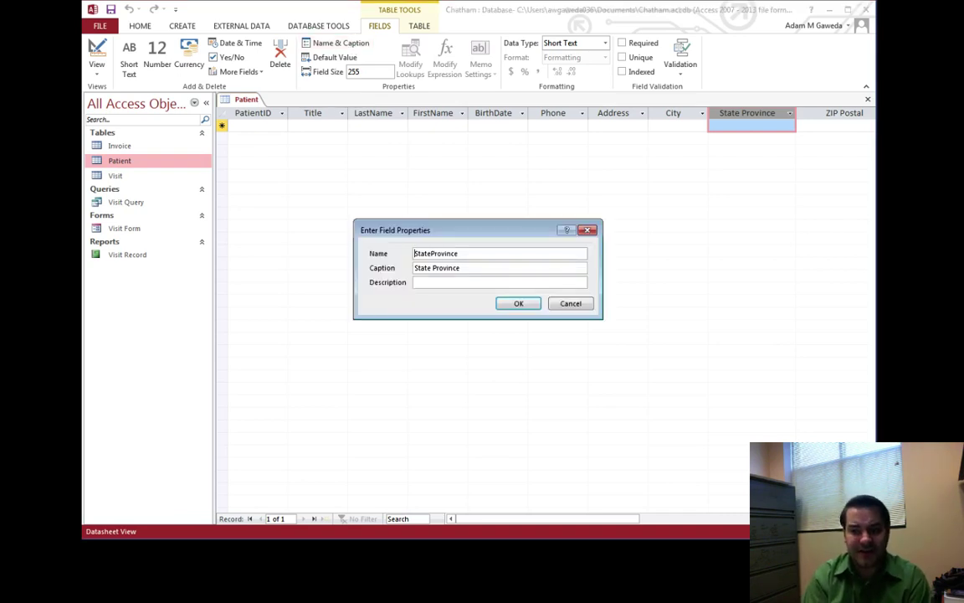
left_click_drag(431, 253, 460, 267)
key("BackSpace")
key("BackSpace")
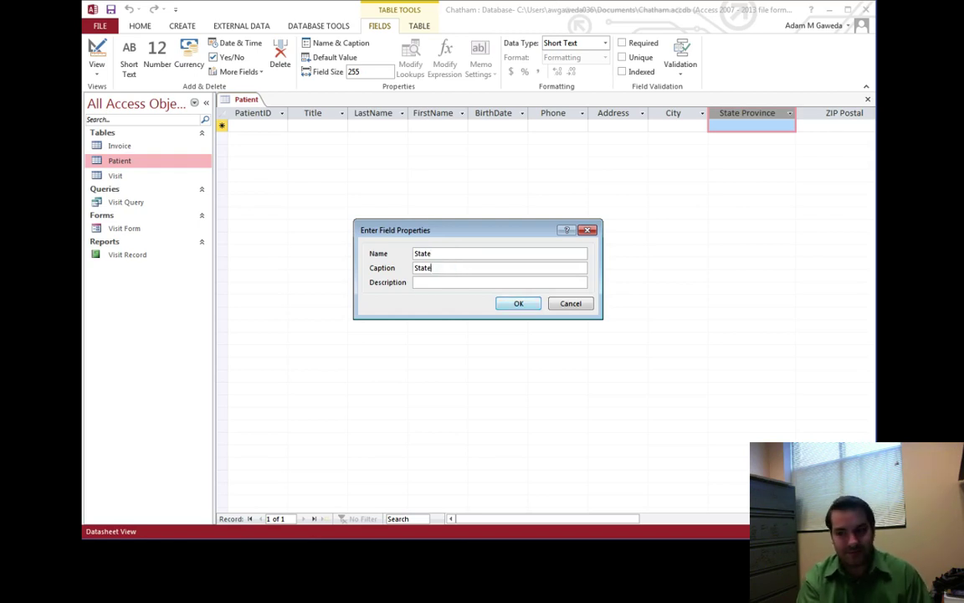
key("Return")
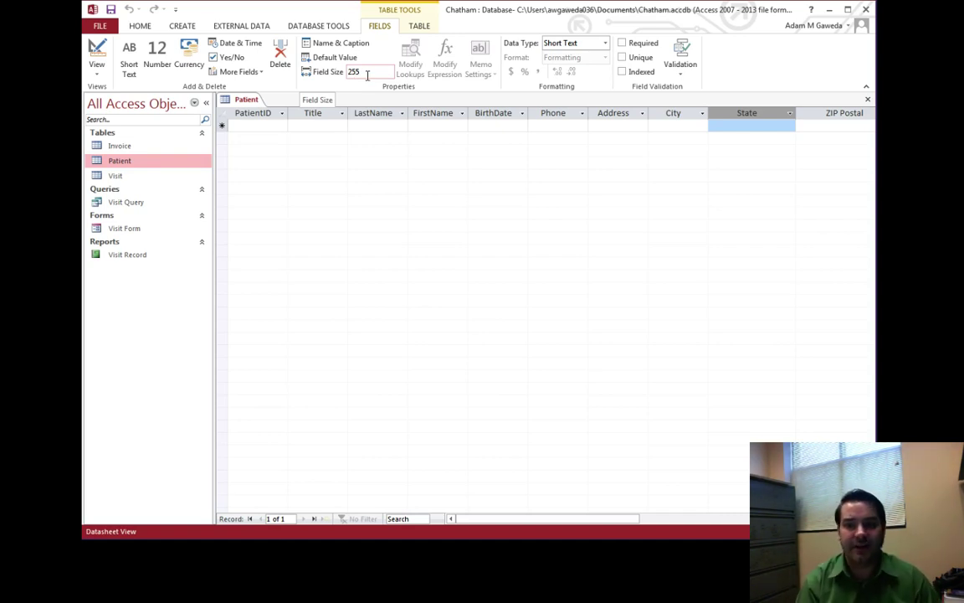
Step: Check the state abbreviations in Patient.txt in Notepad and set the State field's size to 2
key("alt+Tab")
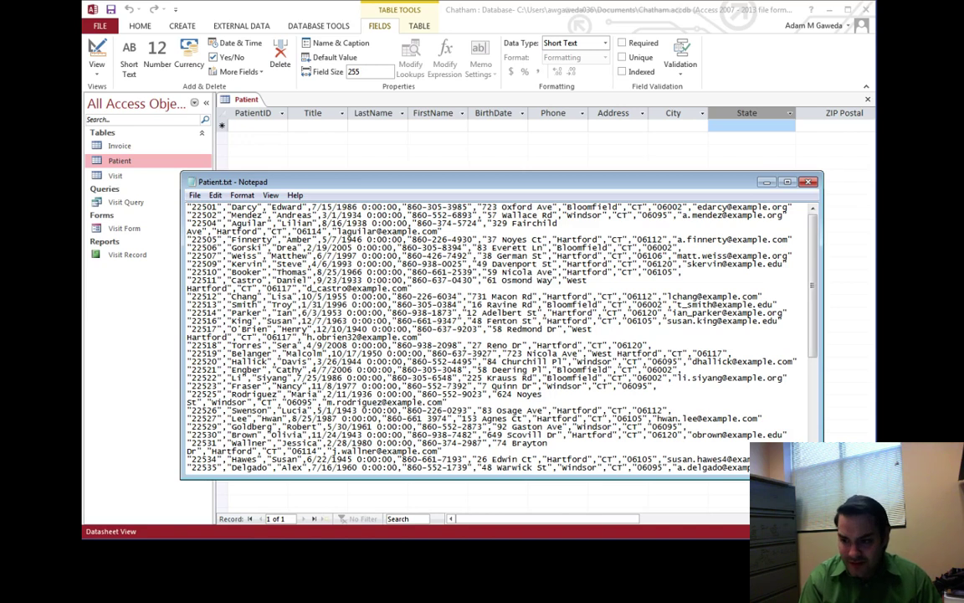
double_click(632, 206)
left_click_drag(617, 215, 617, 256)
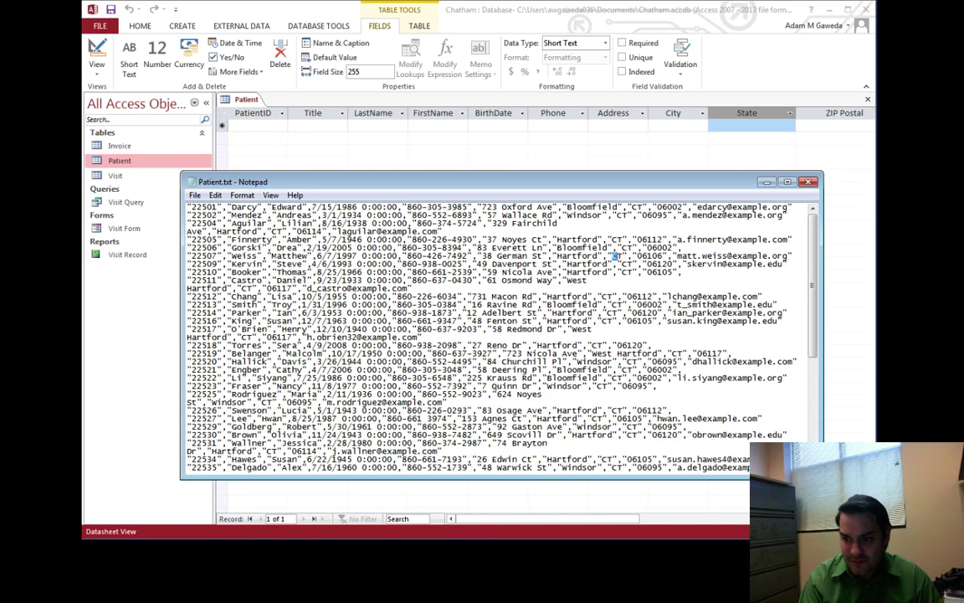
double_click(603, 386)
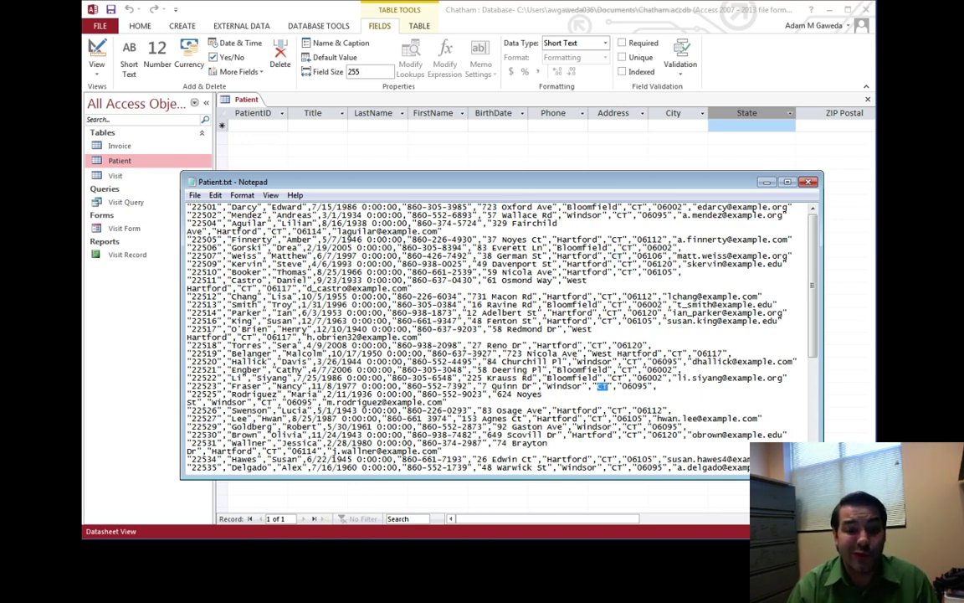
left_click(808, 181)
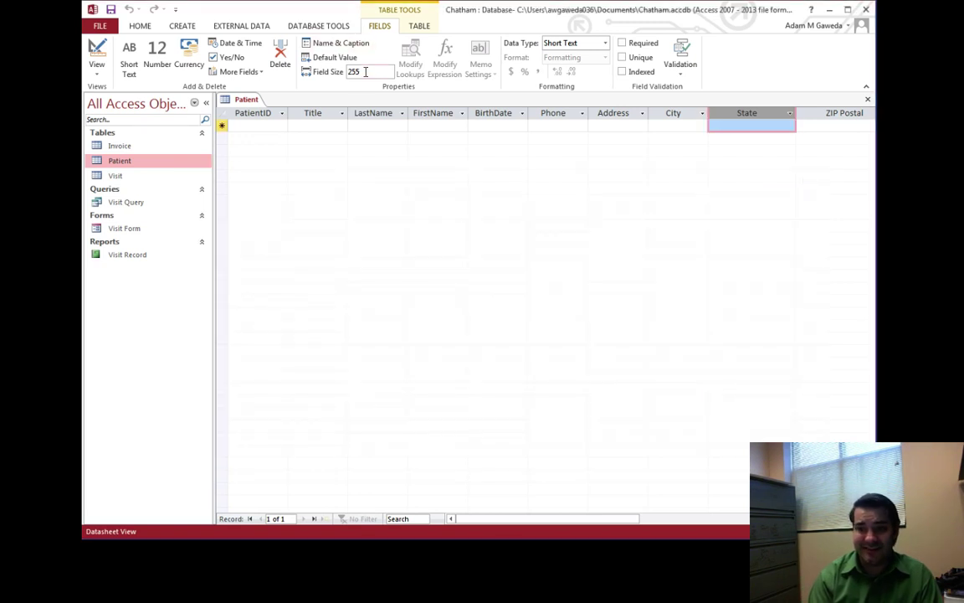
double_click(356, 72)
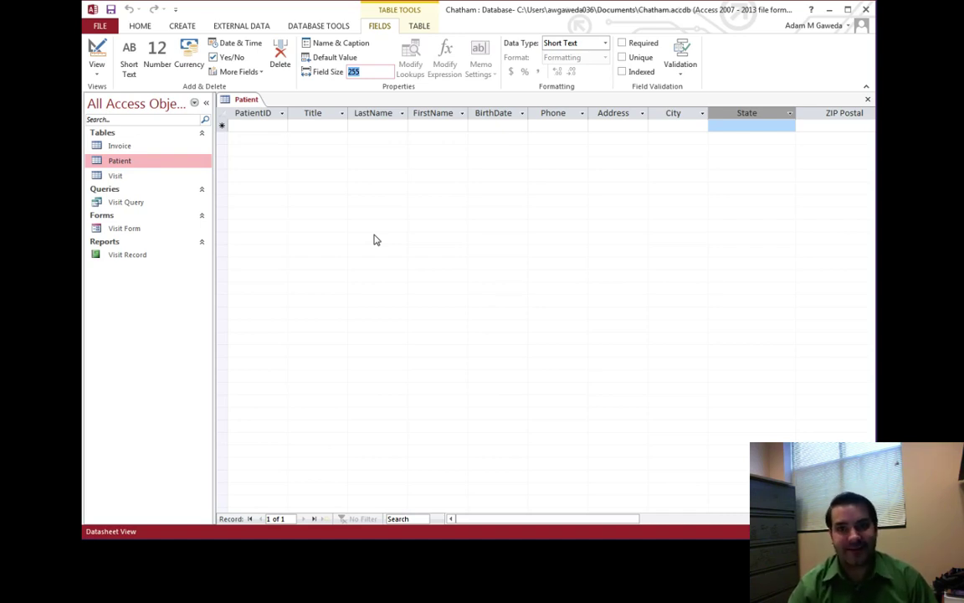
type("2")
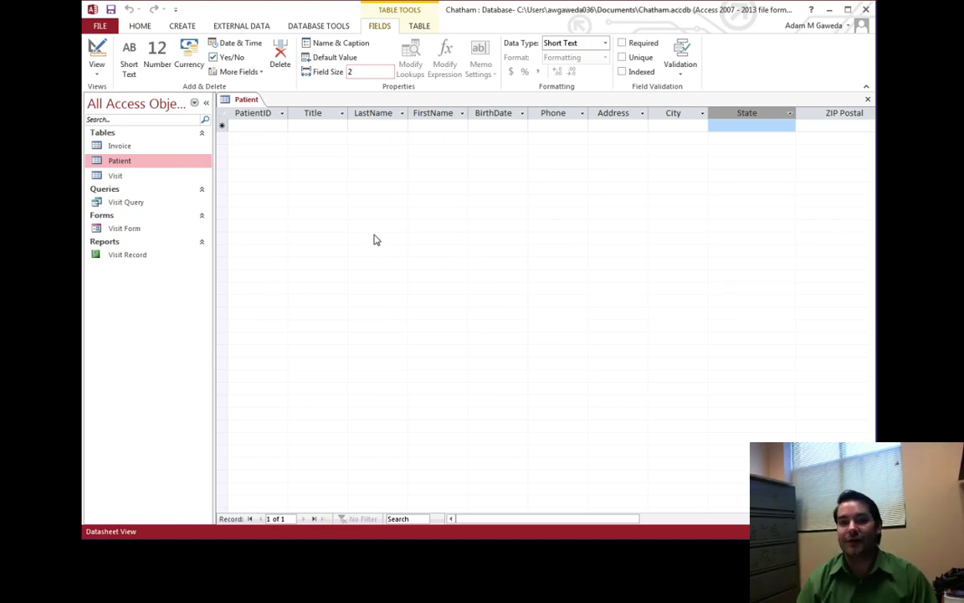
key("Return")
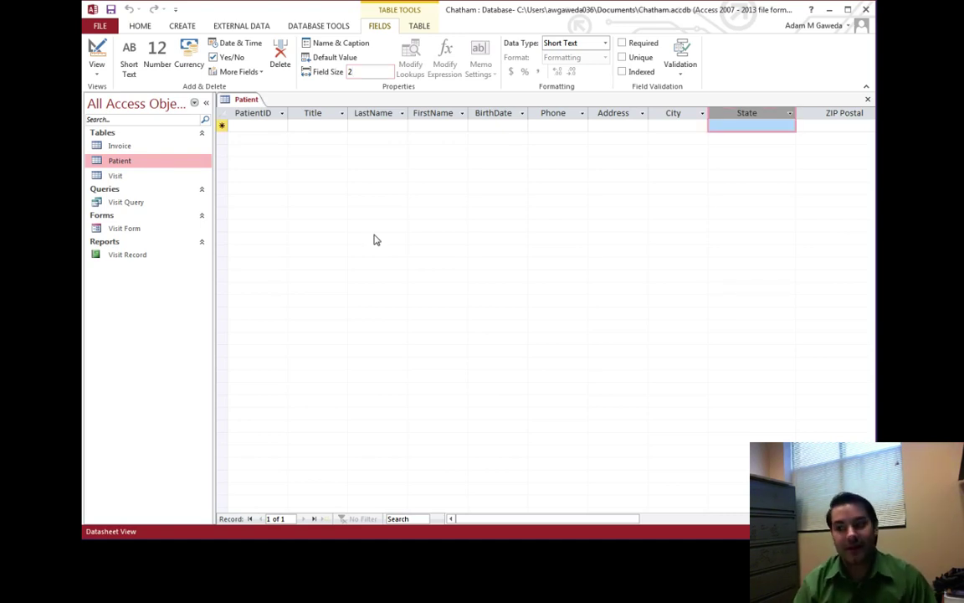
Step: Change the ZIP Postal field's name to zip and its caption to Zip
left_click(824, 121)
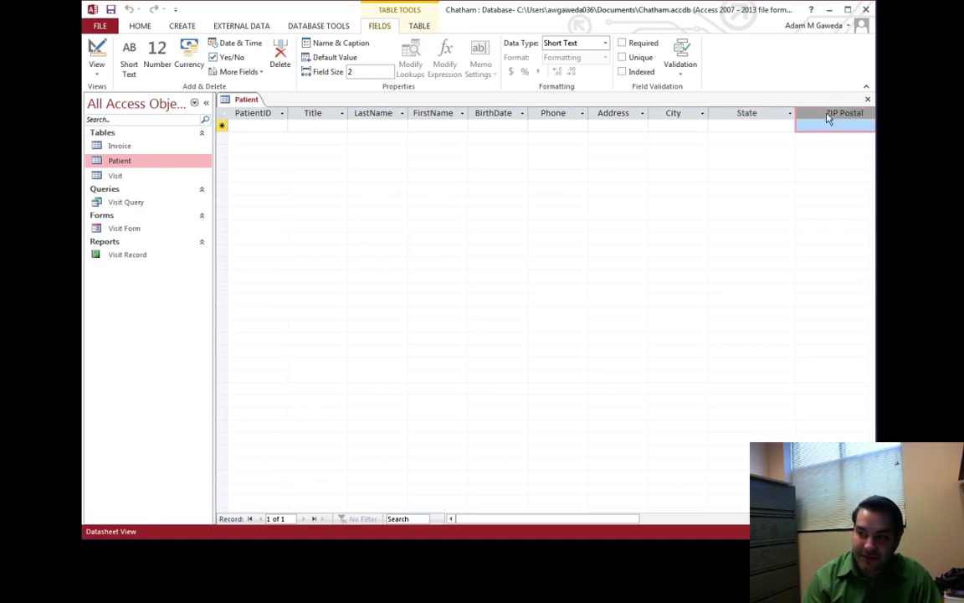
left_click_drag(482, 519, 572, 525)
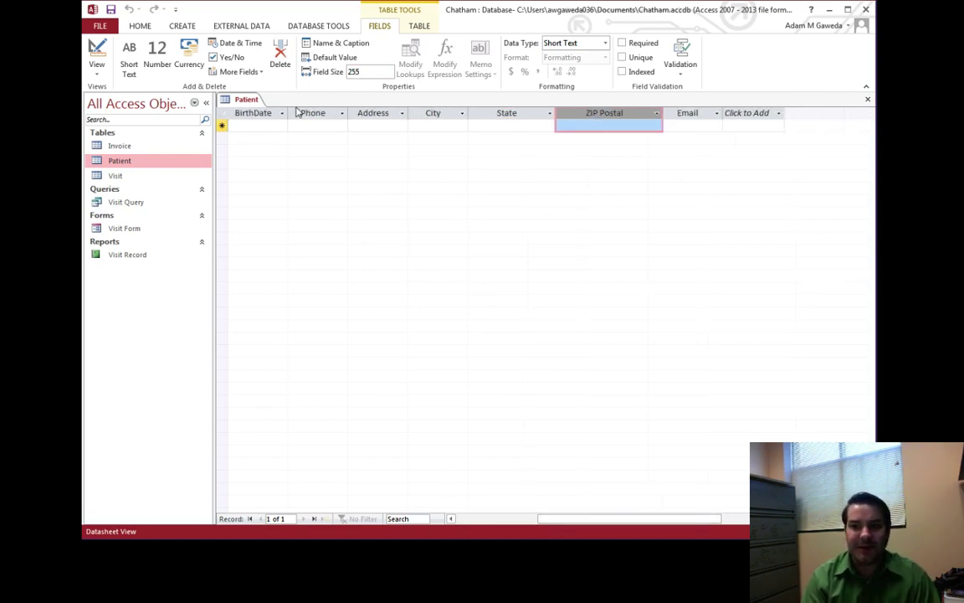
left_click(334, 43)
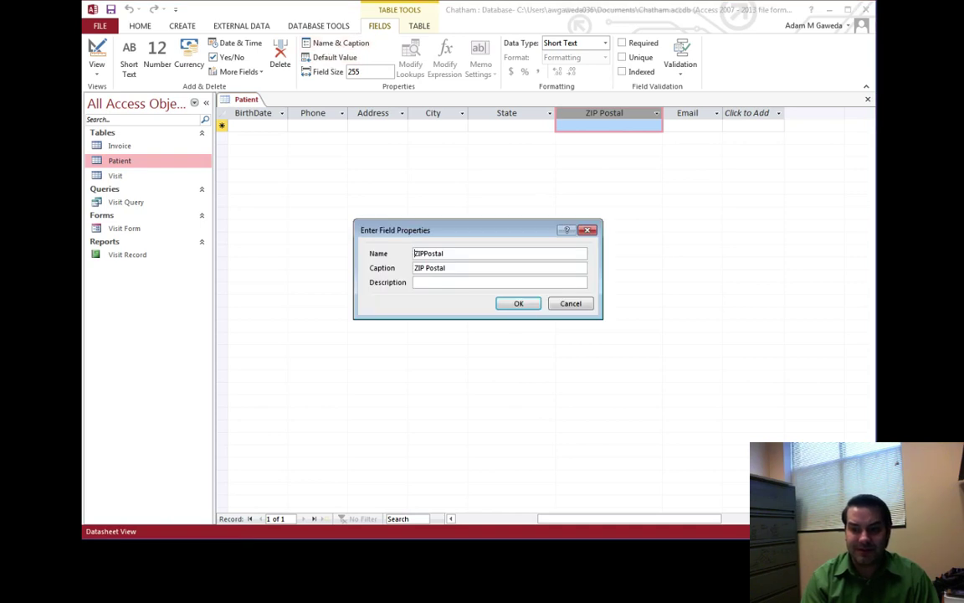
type("zip")
key("Tab")
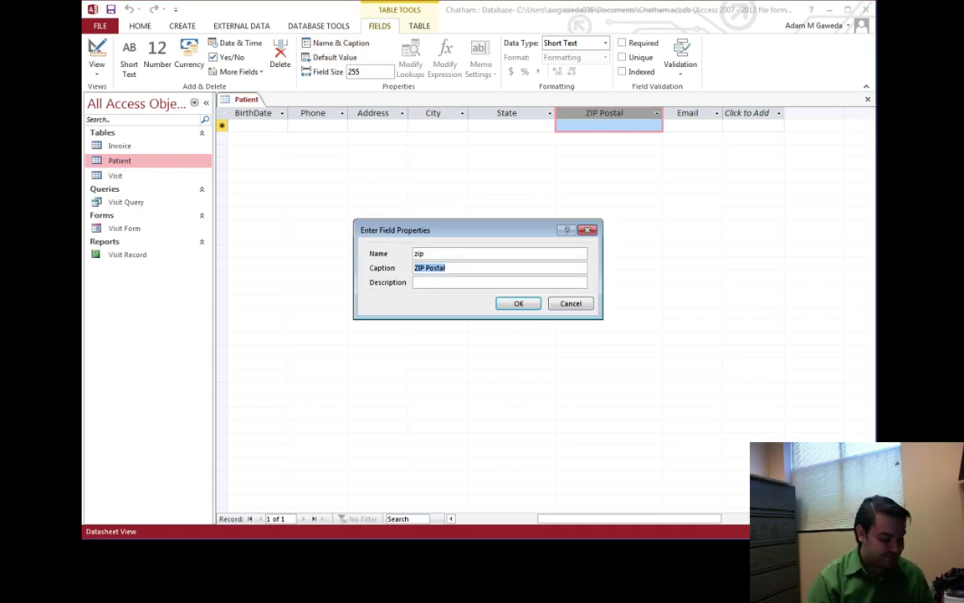
type("Zip")
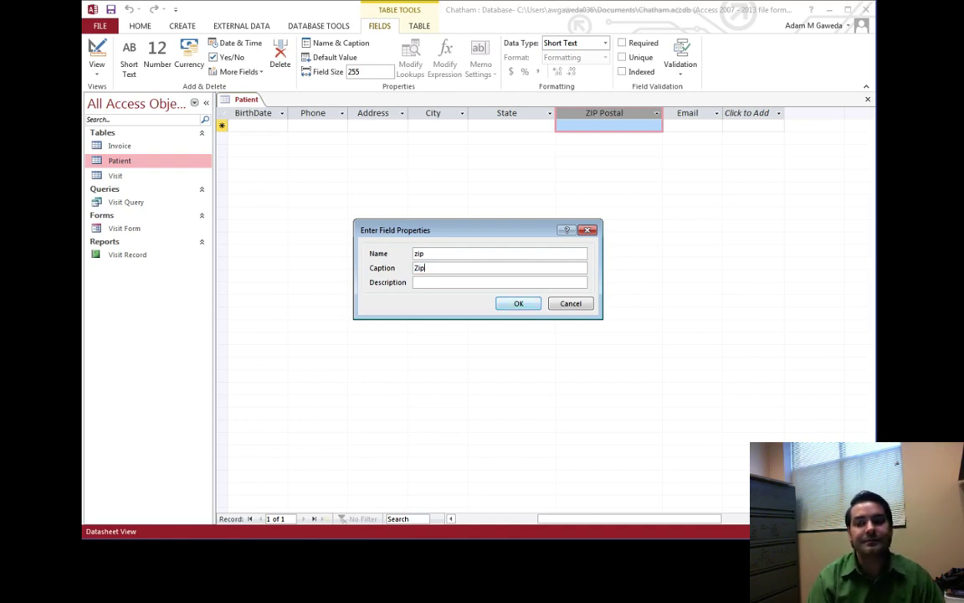
left_click(506, 303)
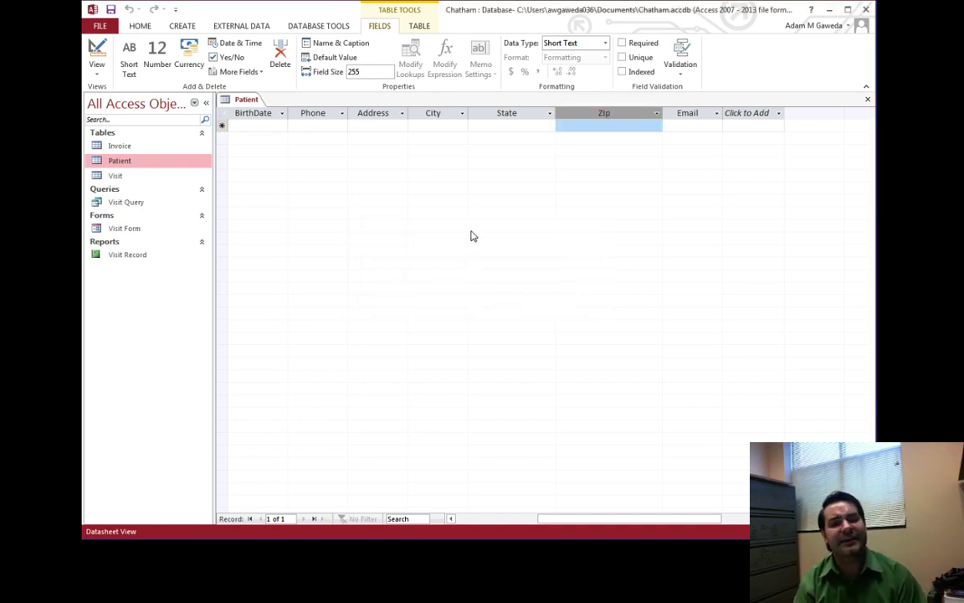
Step: Compare the Patient table's first fields with the first record in Patient.txt and delete the Title field from the table
left_click_drag(545, 521, 471, 521)
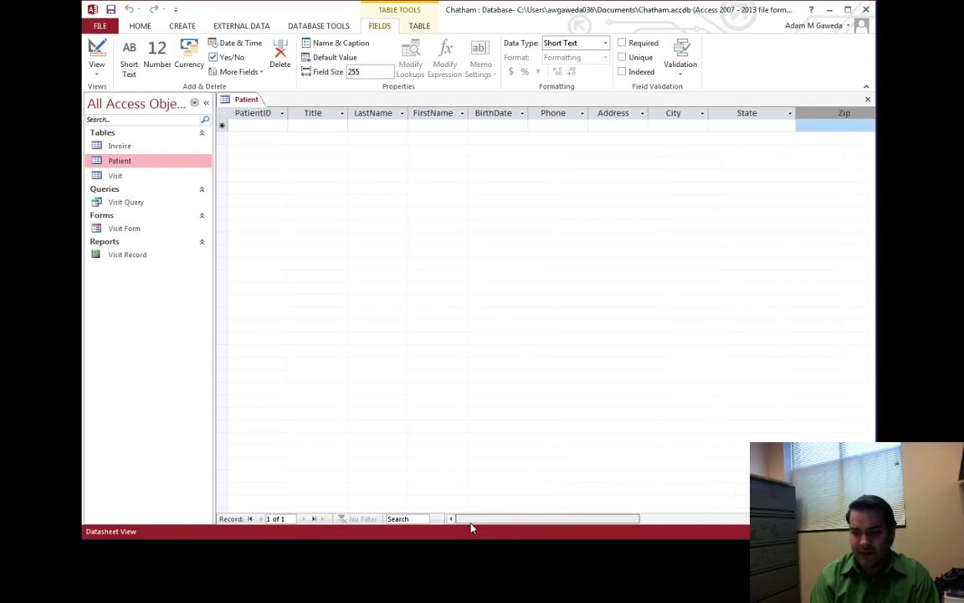
left_click(312, 113)
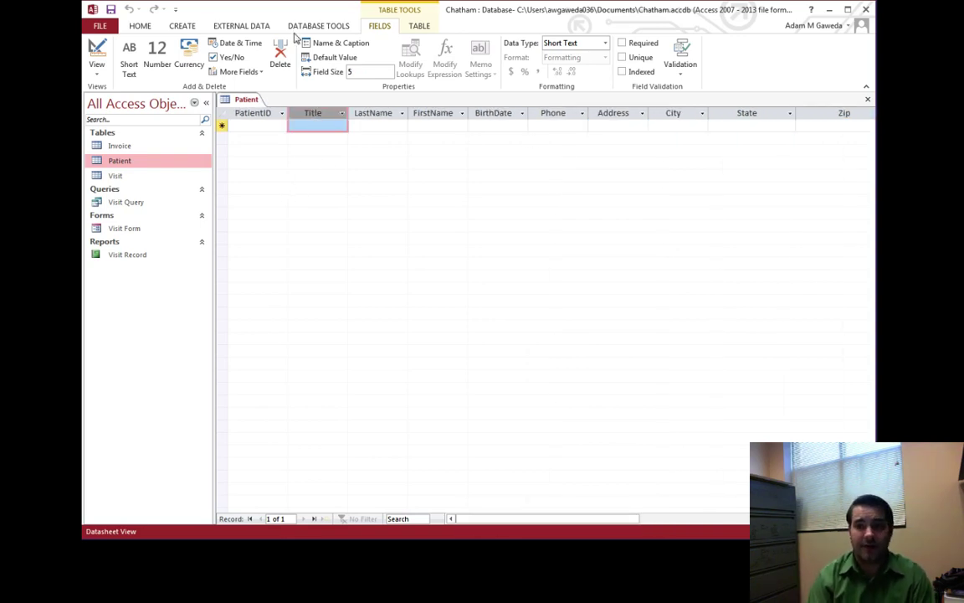
key("alt+Tab")
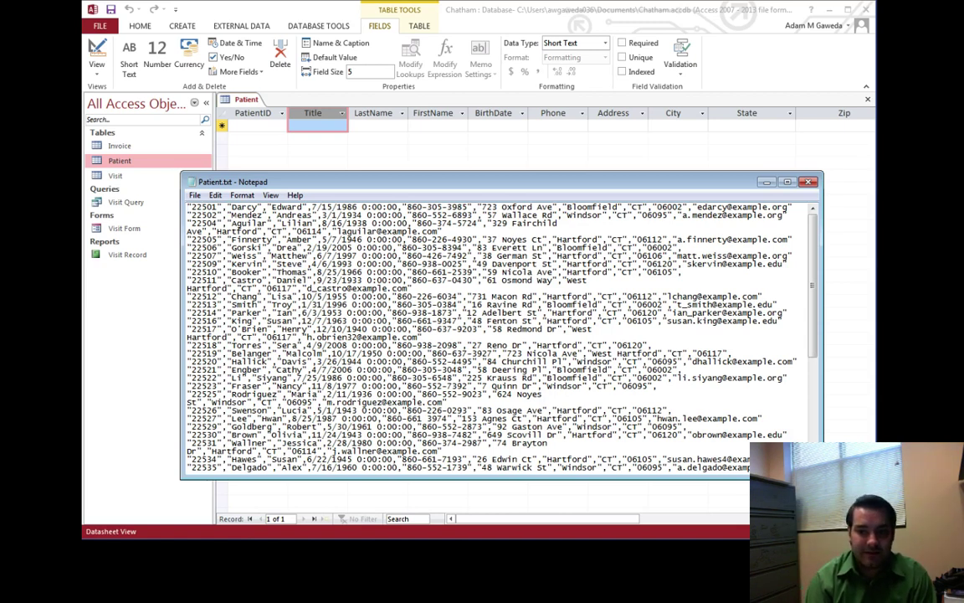
left_click_drag(188, 207, 362, 207)
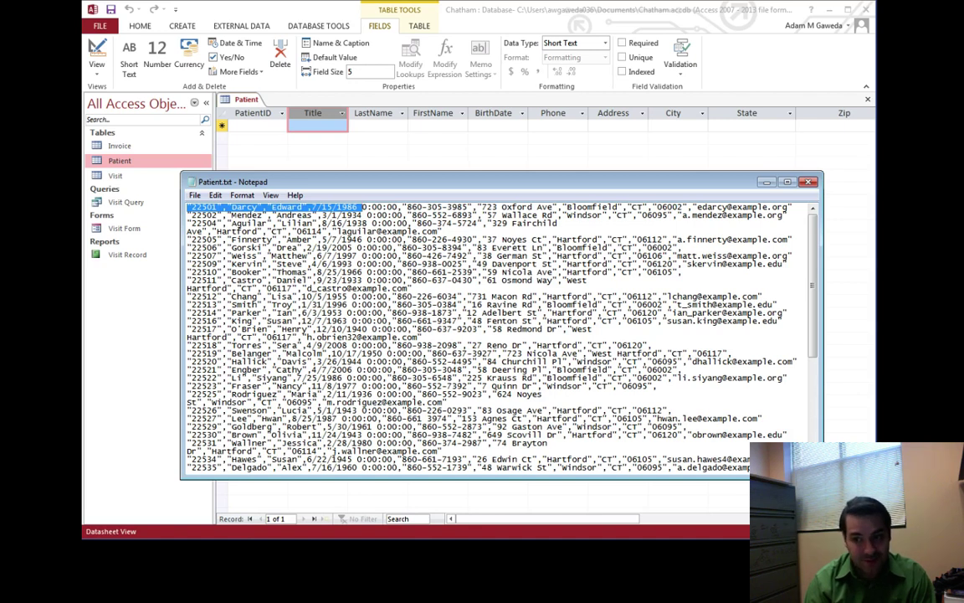
left_click(294, 124)
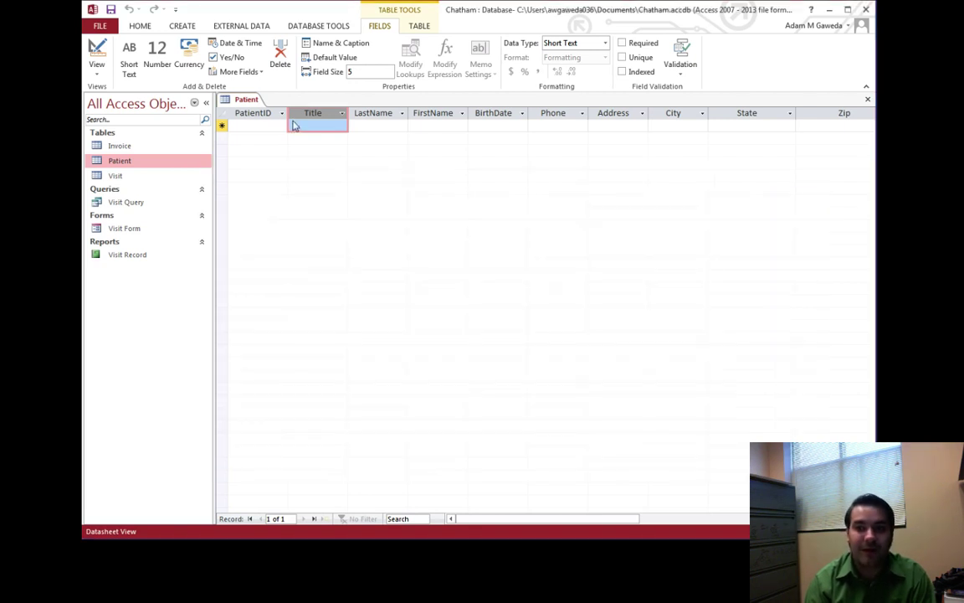
left_click(281, 65)
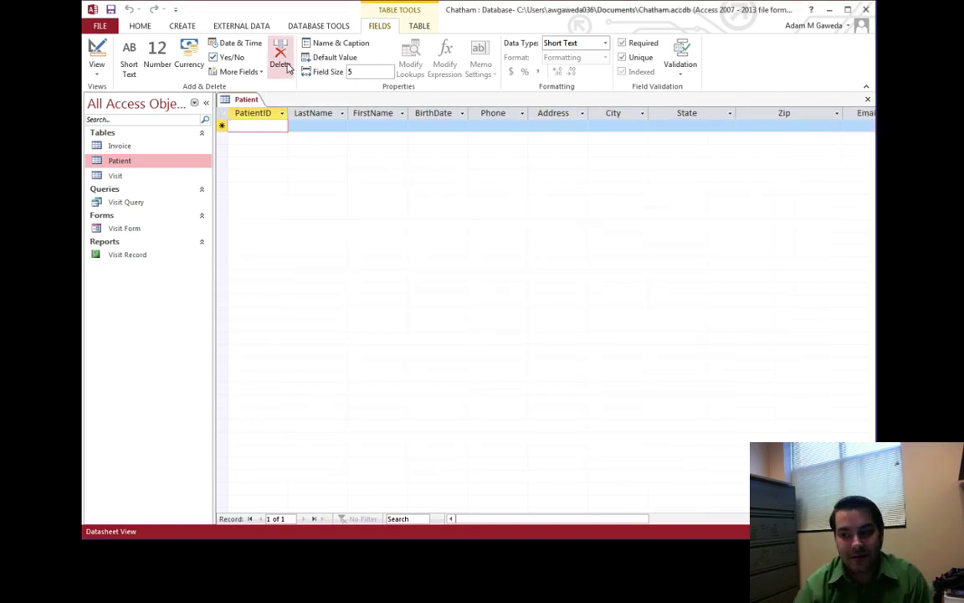
Step: Examine in Patient.txt in Notepad how commas and quotation marks separate the values of each record
key("alt+Tab")
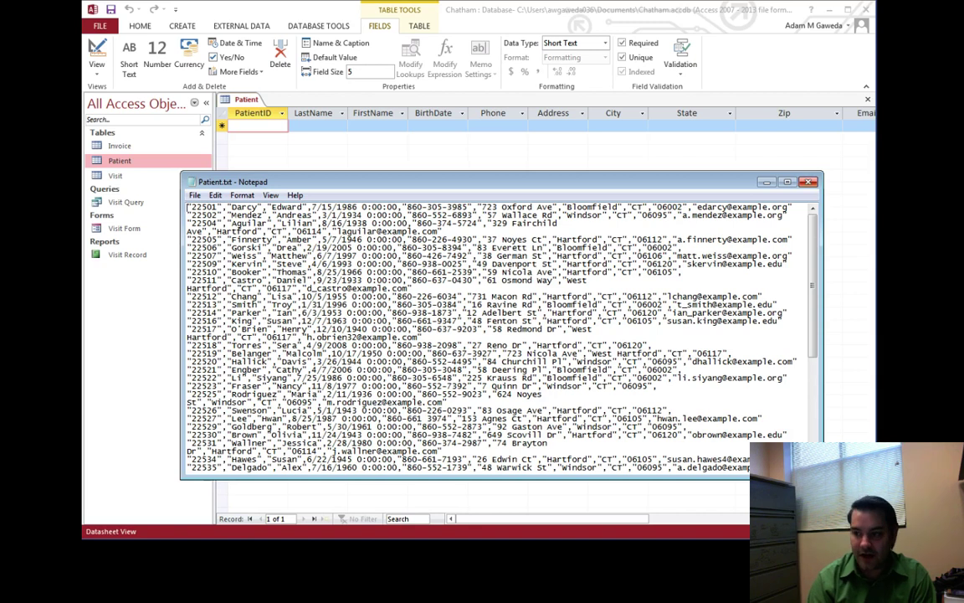
left_click(808, 182)
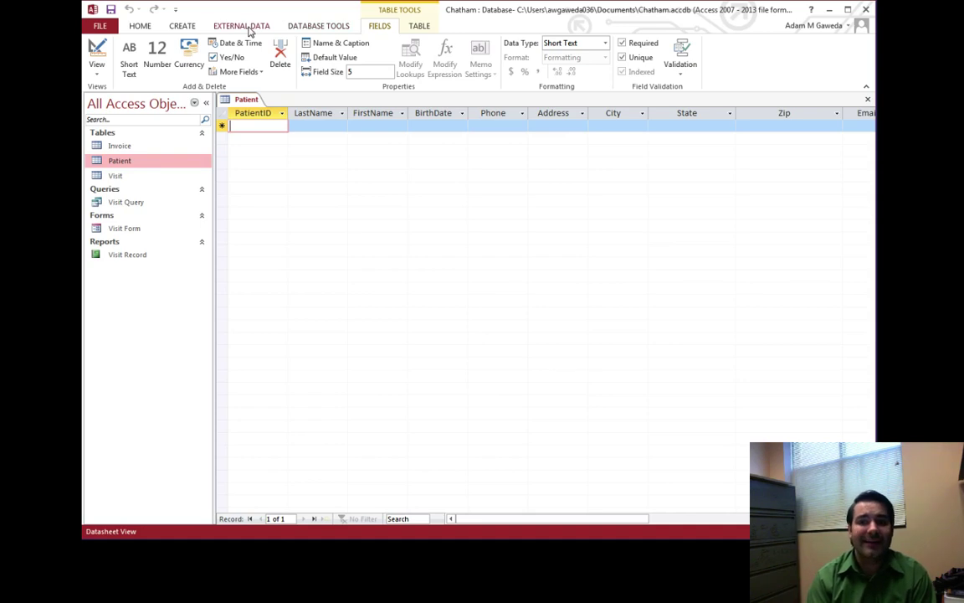
left_click(244, 26)
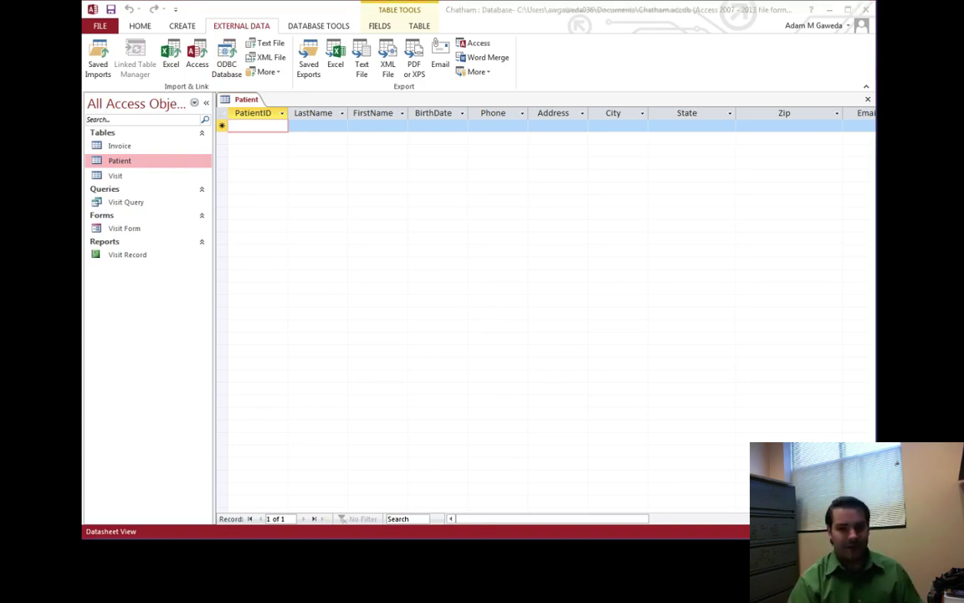
key("alt+Tab")
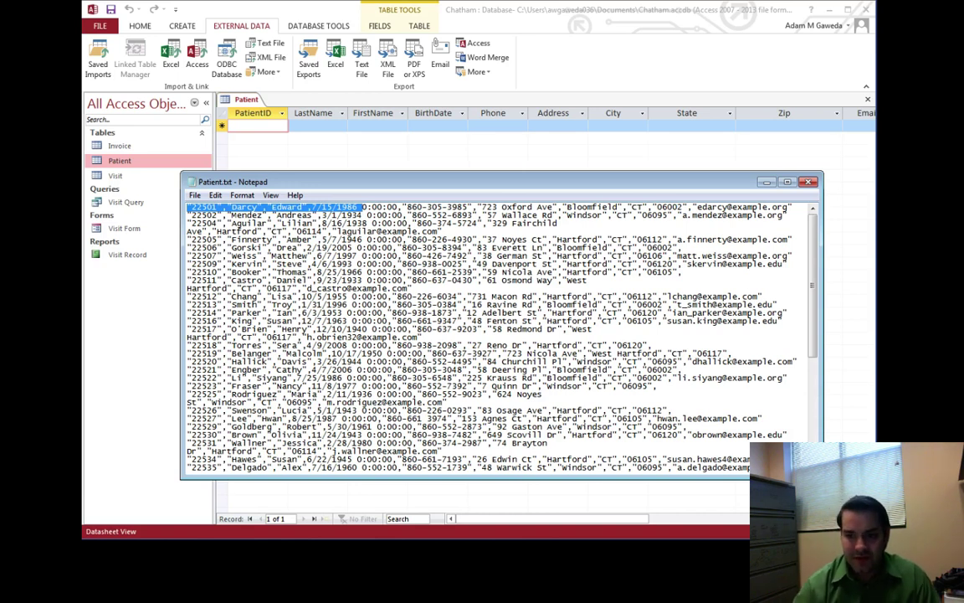
left_click(242, 224)
left_click(232, 206)
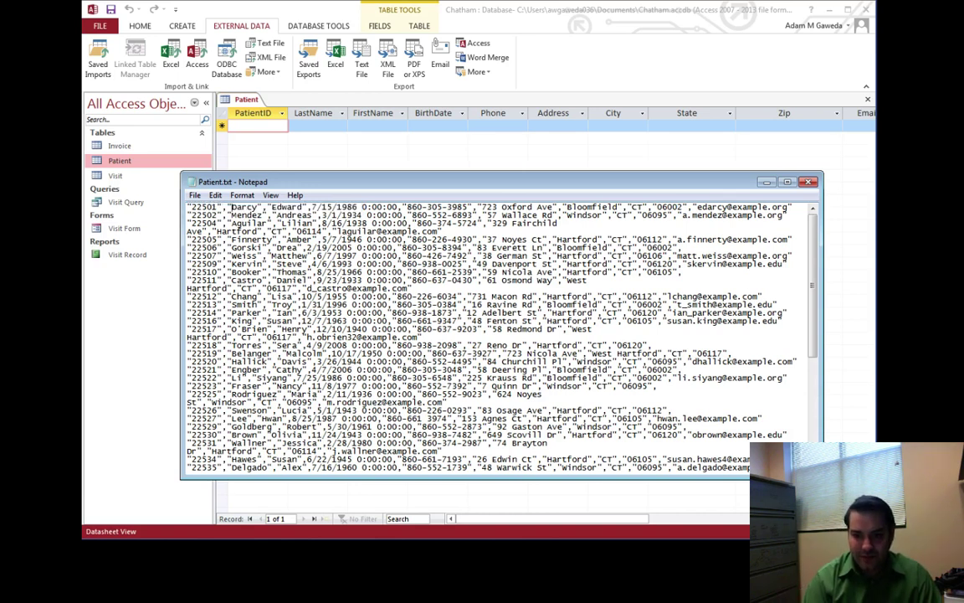
left_click_drag(222, 207, 227, 207)
left_click(298, 239)
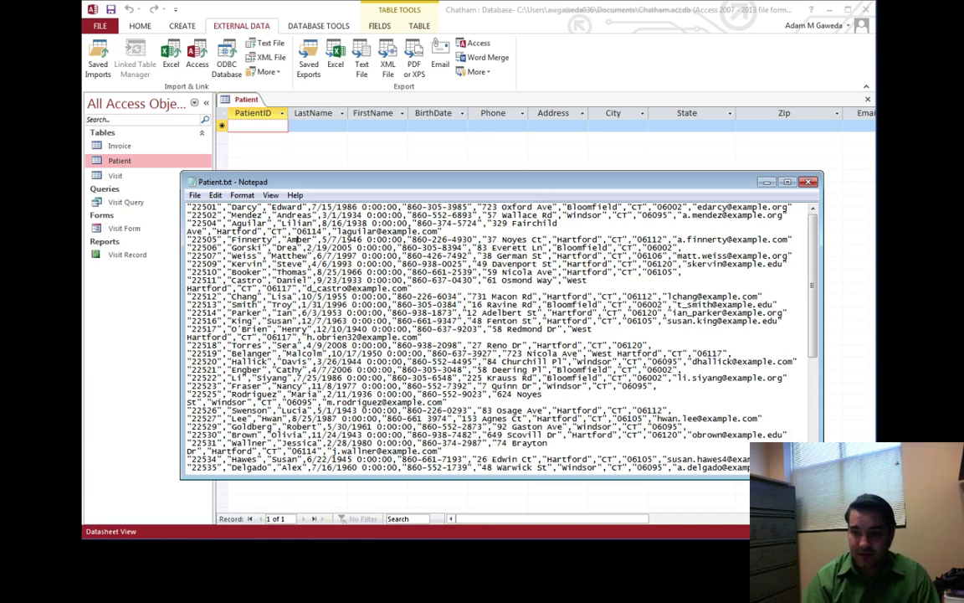
left_click(808, 181)
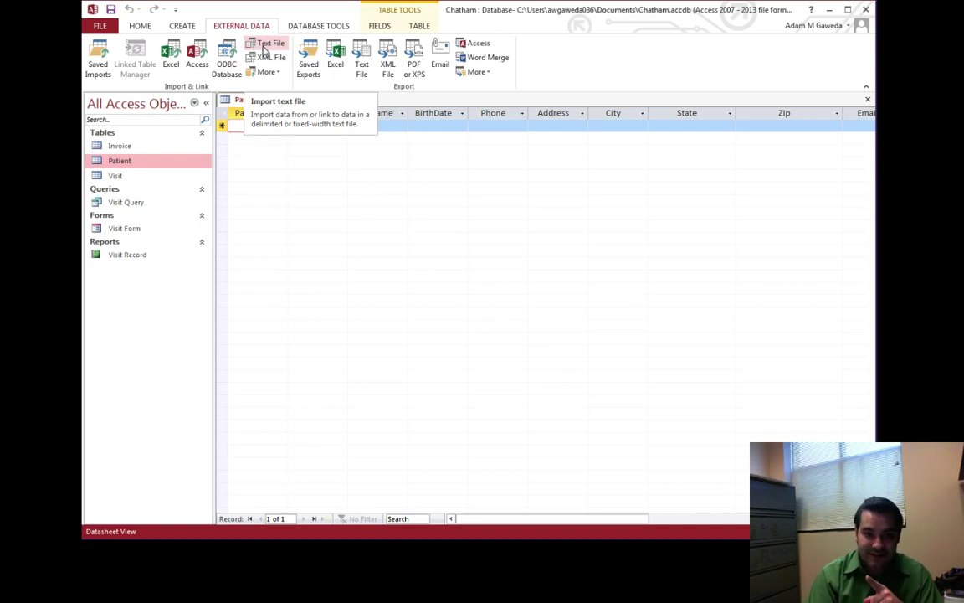
Step: Start a text file import and choose Patient.txt on the Desktop as the source
left_click(266, 44)
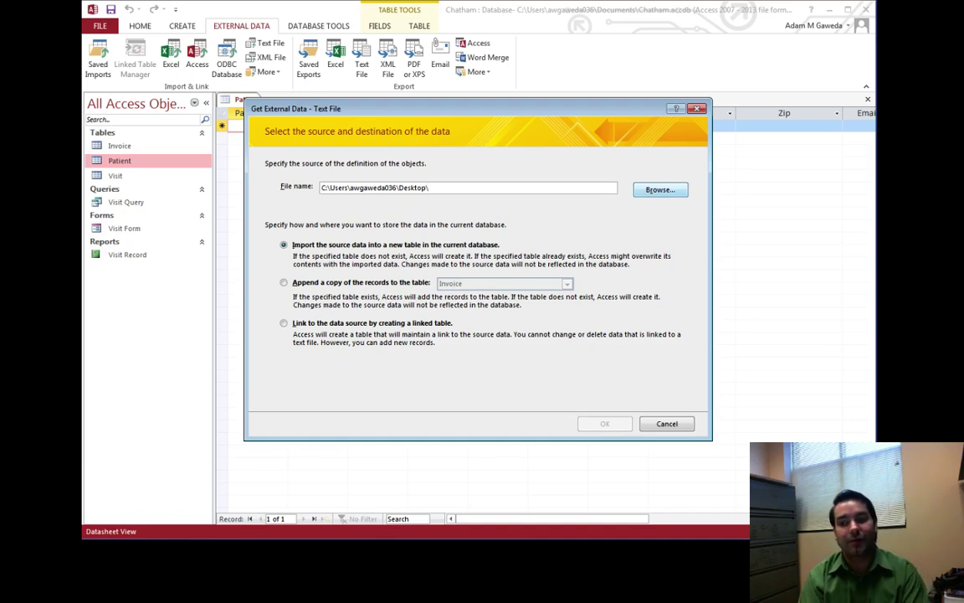
left_click(660, 189)
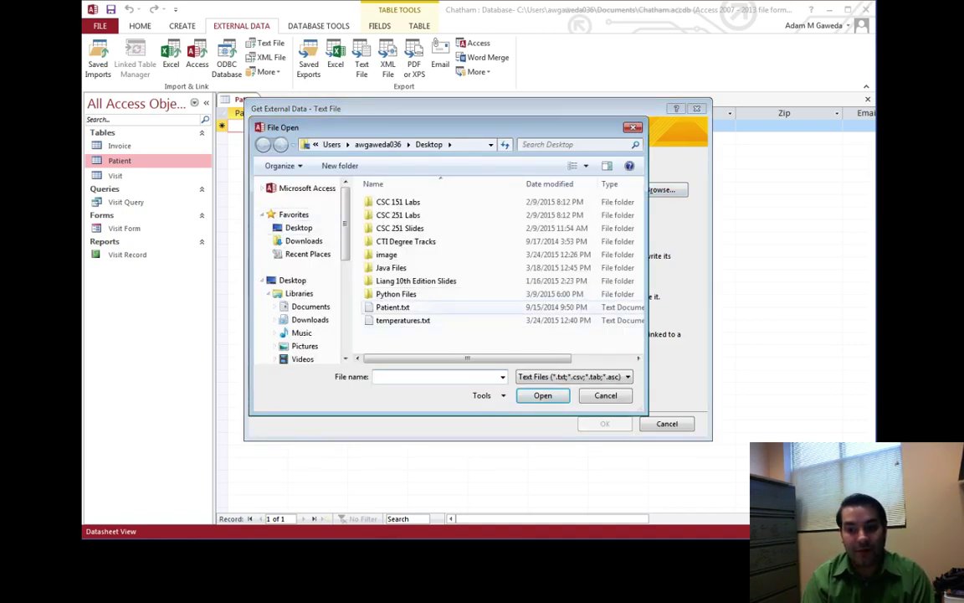
left_click(392, 307)
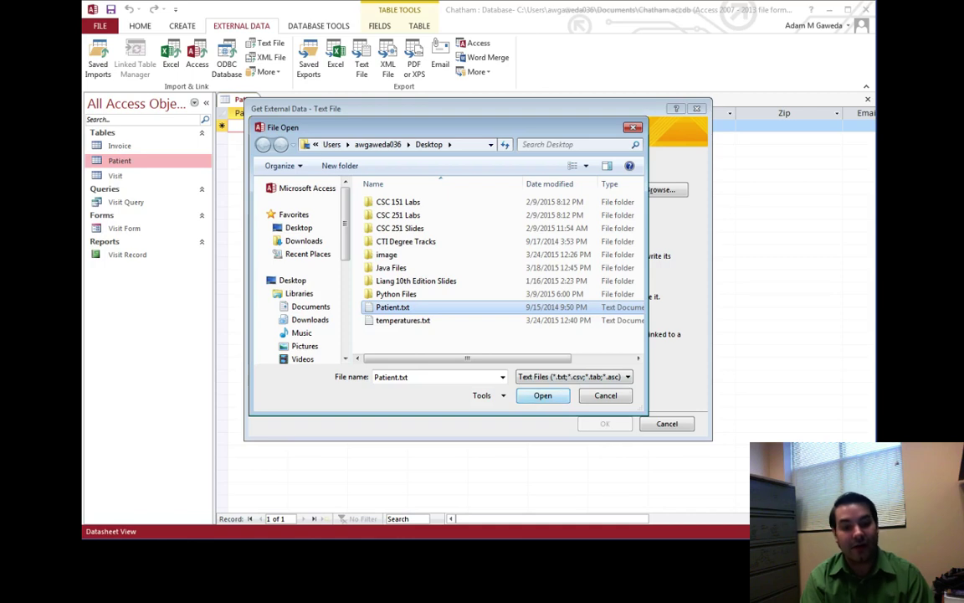
left_click(543, 395)
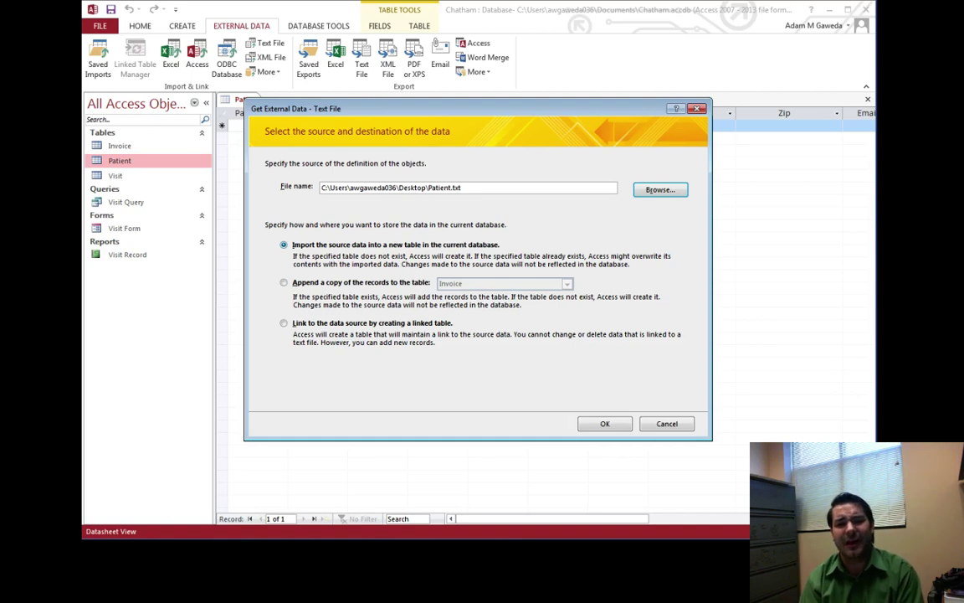
Step: Append the imported records to the Patient table, saving and closing that table, and accept the Delimited format
mouse_move(462, 108)
left_mouse_down()
mouse_move(465, 156)
mouse_move(467, 93)
left_mouse_up()
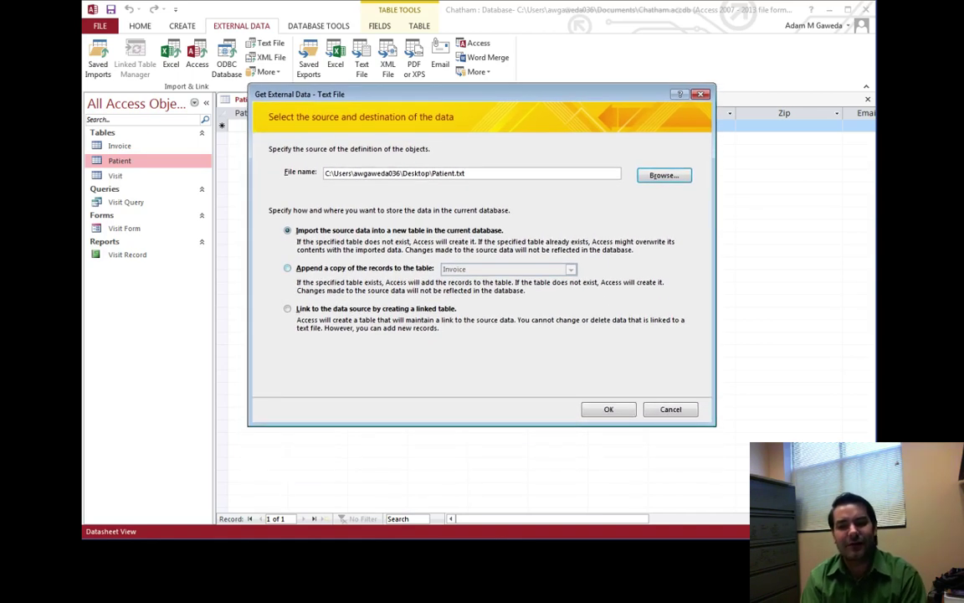
left_click(287, 268)
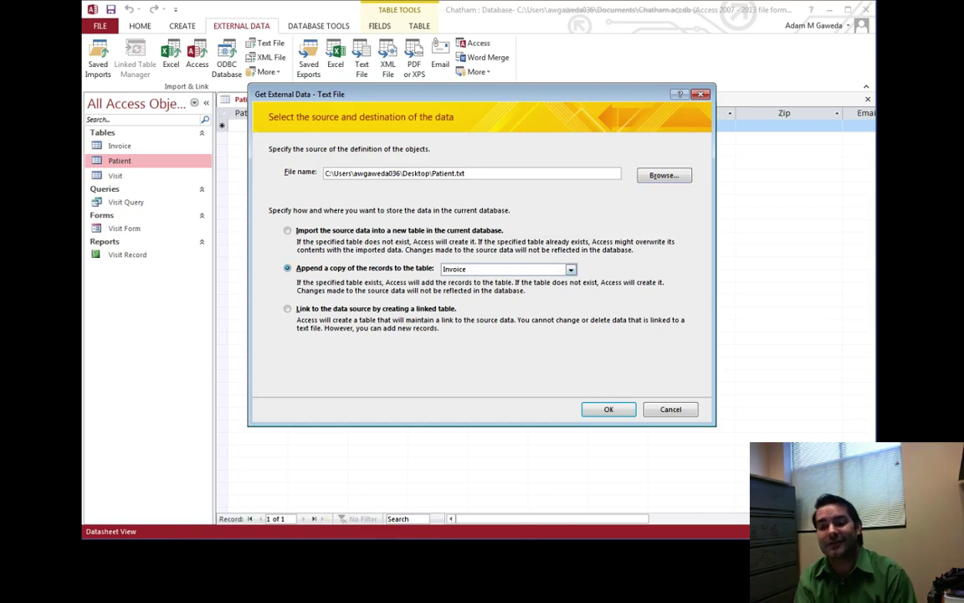
left_click(571, 269)
left_click(454, 288)
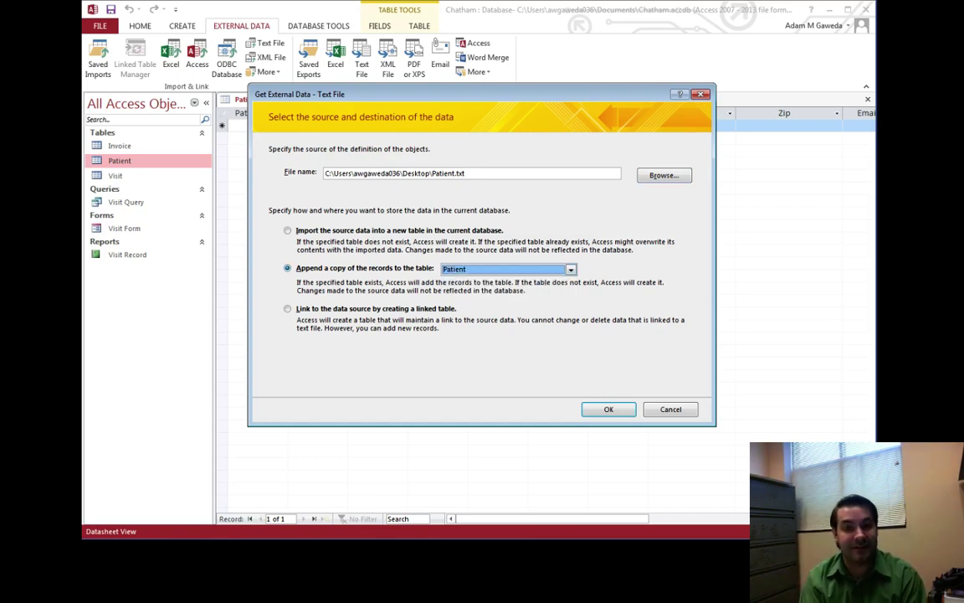
key("Return")
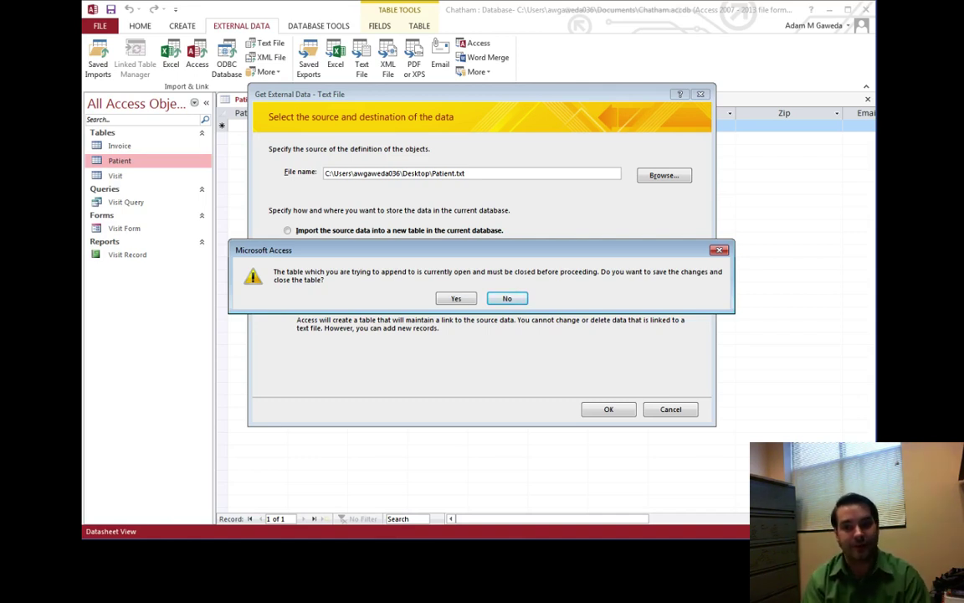
left_click(456, 298)
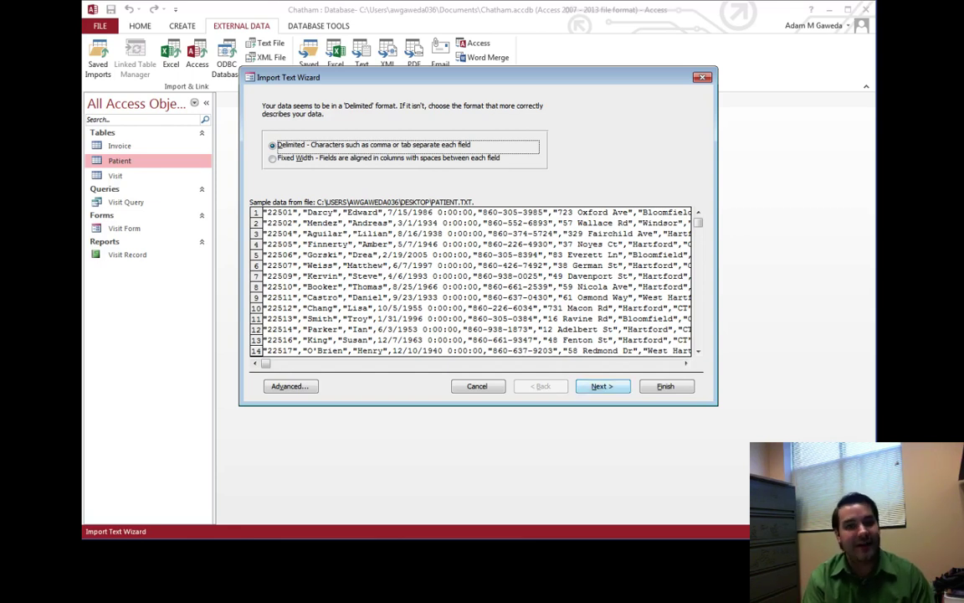
key("Return")
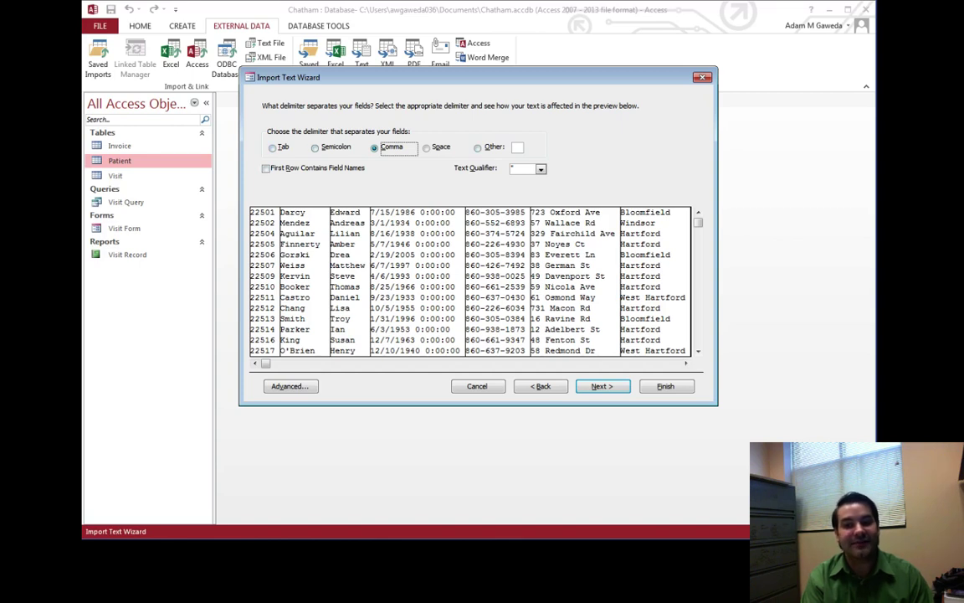
Step: Preview the records split by Tab, Semicolon, Space and a quotation mark as the other delimiter, and return the delimiter to Comma
left_click(273, 147)
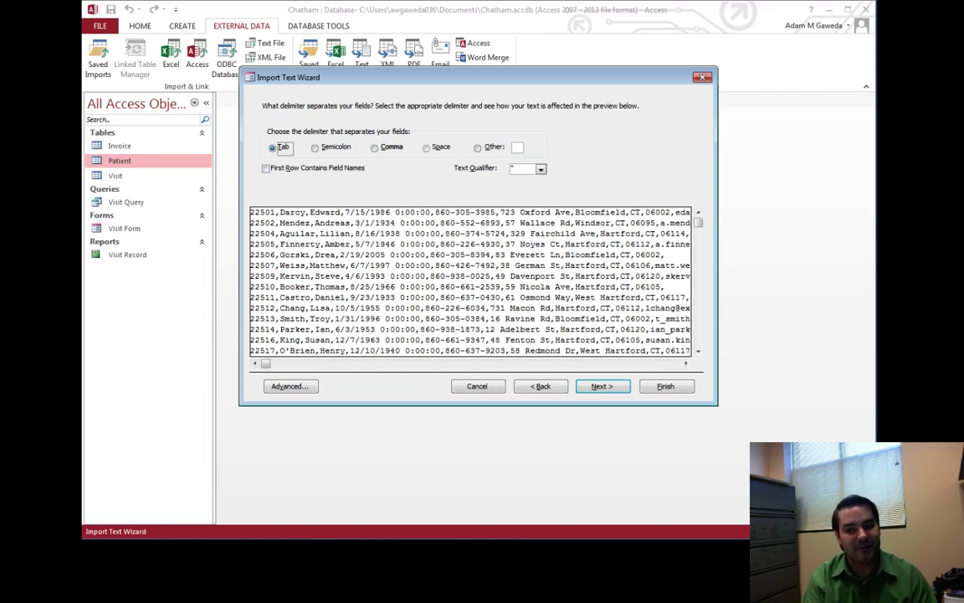
key("alt+s")
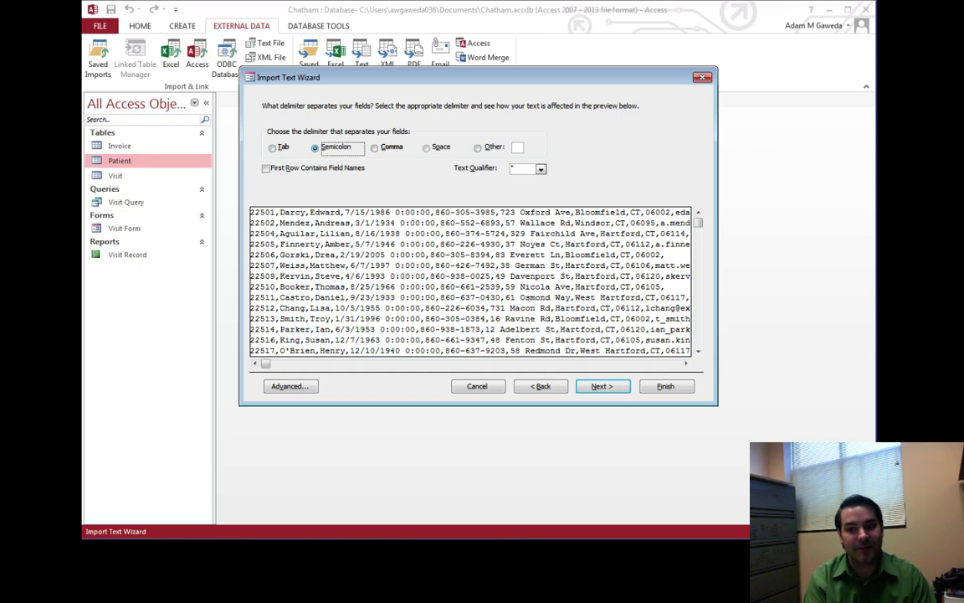
key("alt+p")
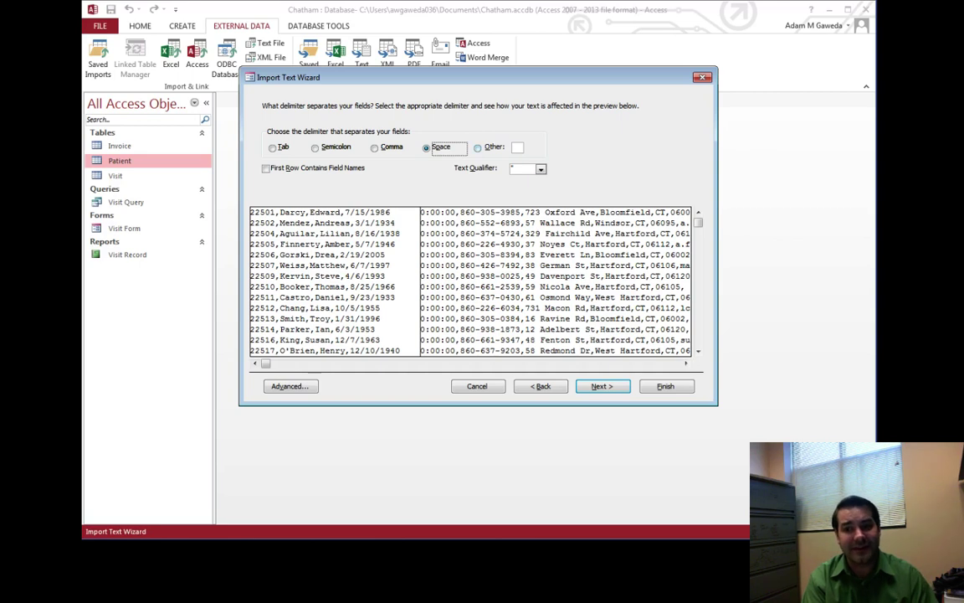
key("alt+o")
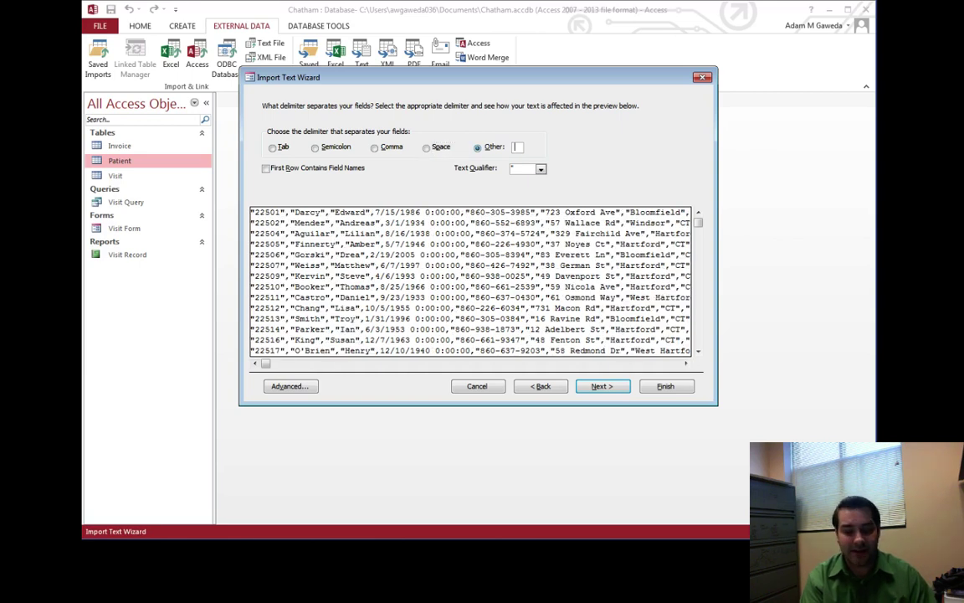
type("\"")
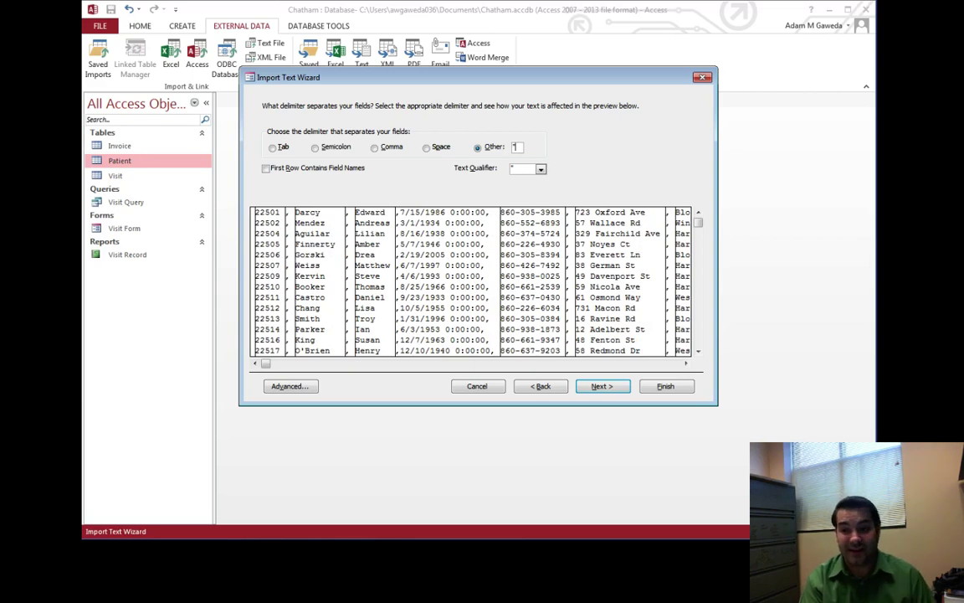
key("BackSpace")
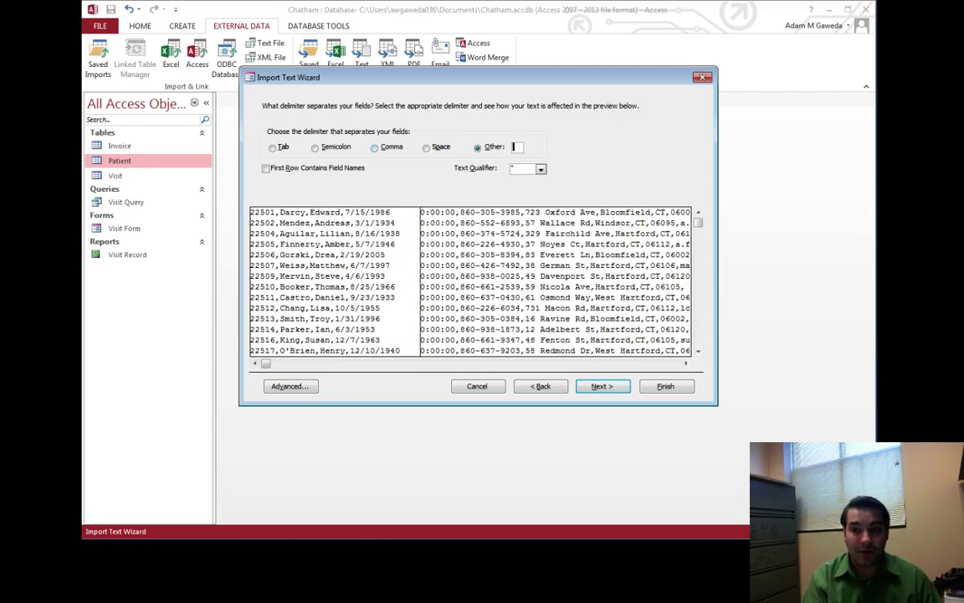
key("alt+c")
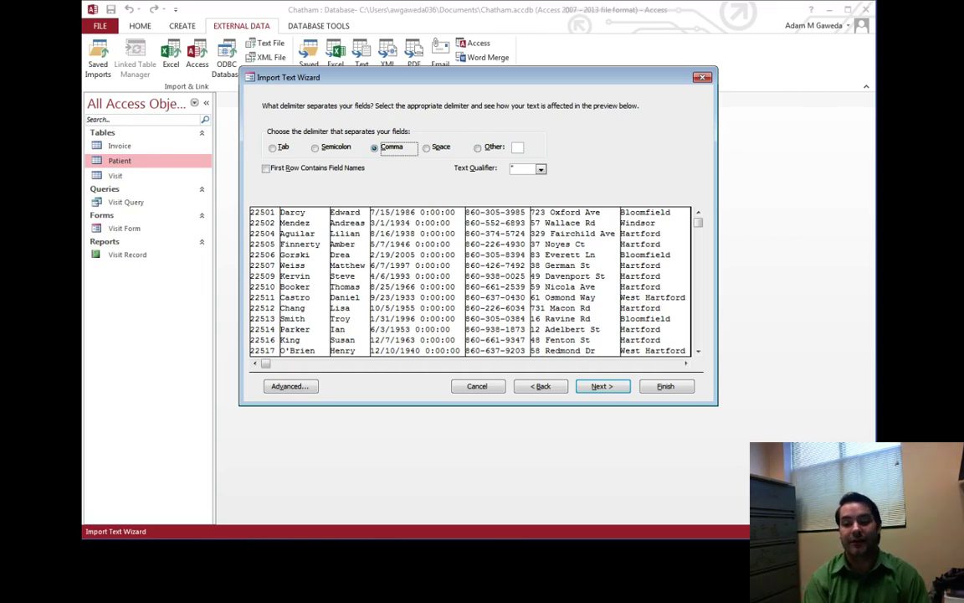
Step: Finish the comma-delimited import into the Patient table without saving the import steps
key("alt+n")
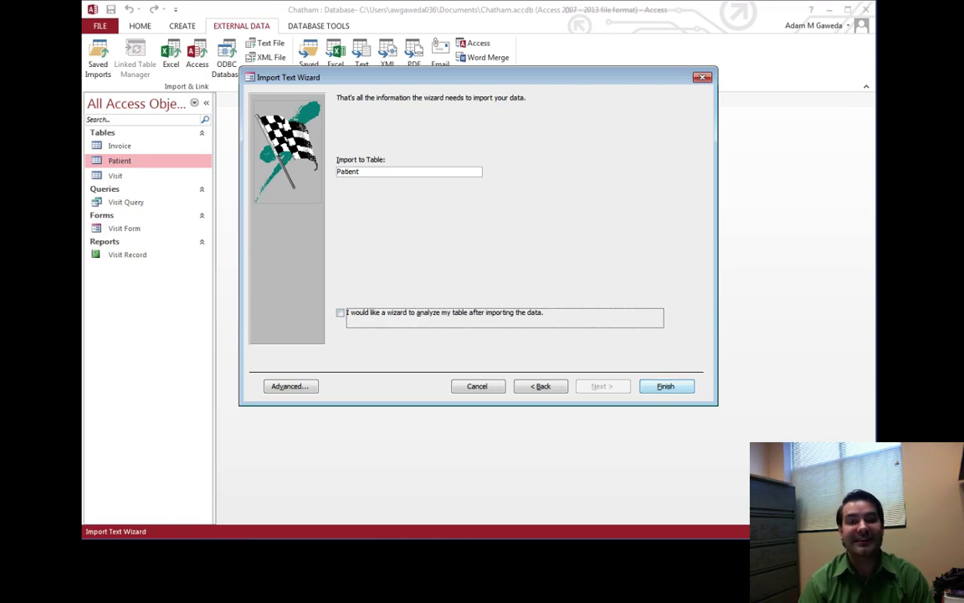
key("alt+f")
key("Return")
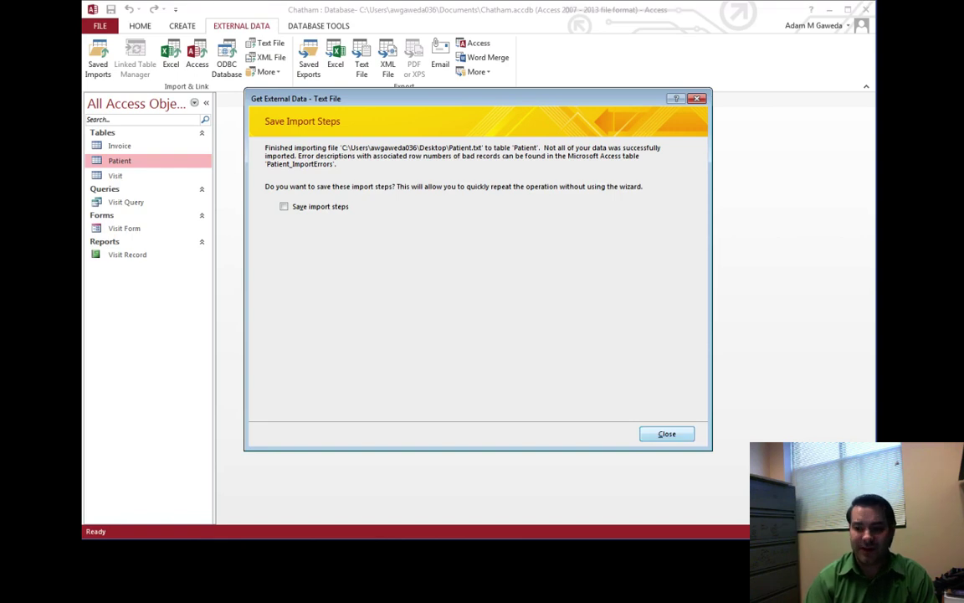
left_click(656, 434)
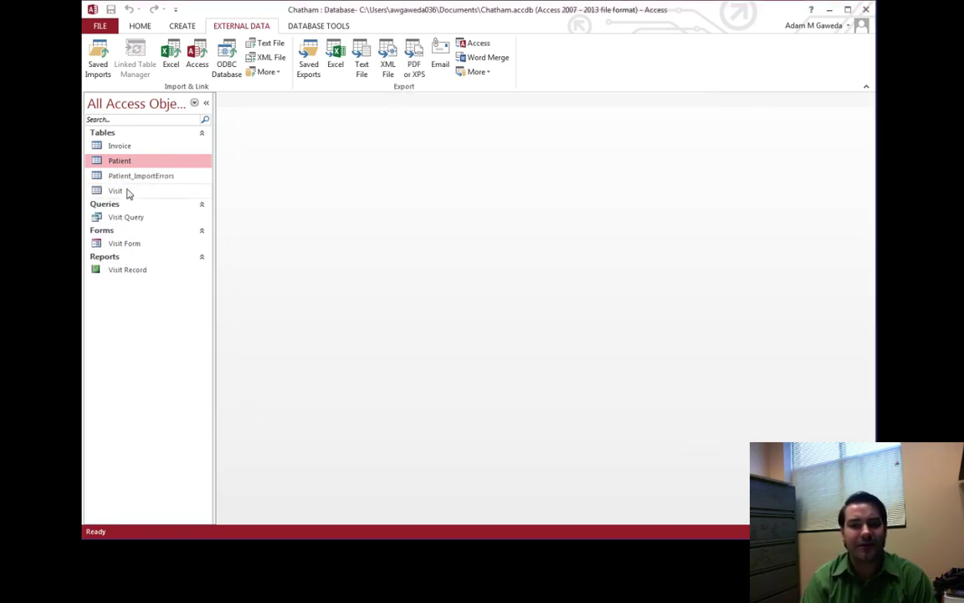
Step: Check the Patient_ImportErrors table for the type of error and the affected field, and close that table
double_click(118, 177)
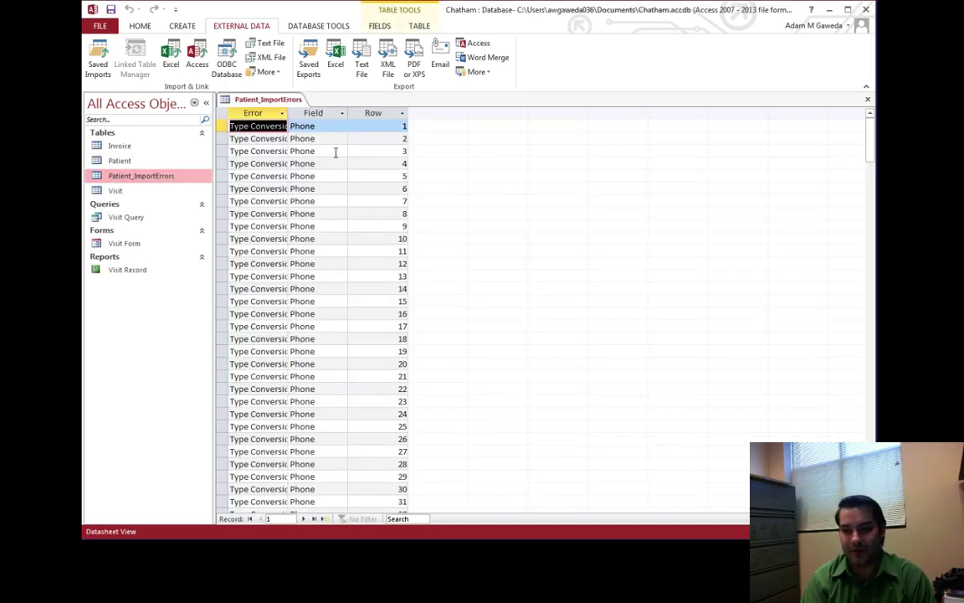
left_click(285, 117)
left_click(283, 114)
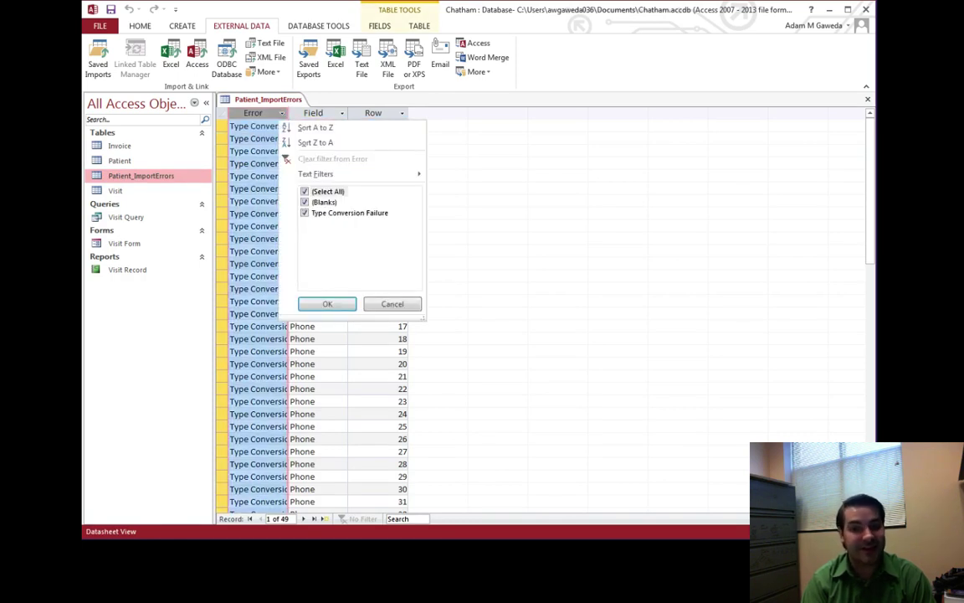
left_click(393, 304)
right_click(266, 102)
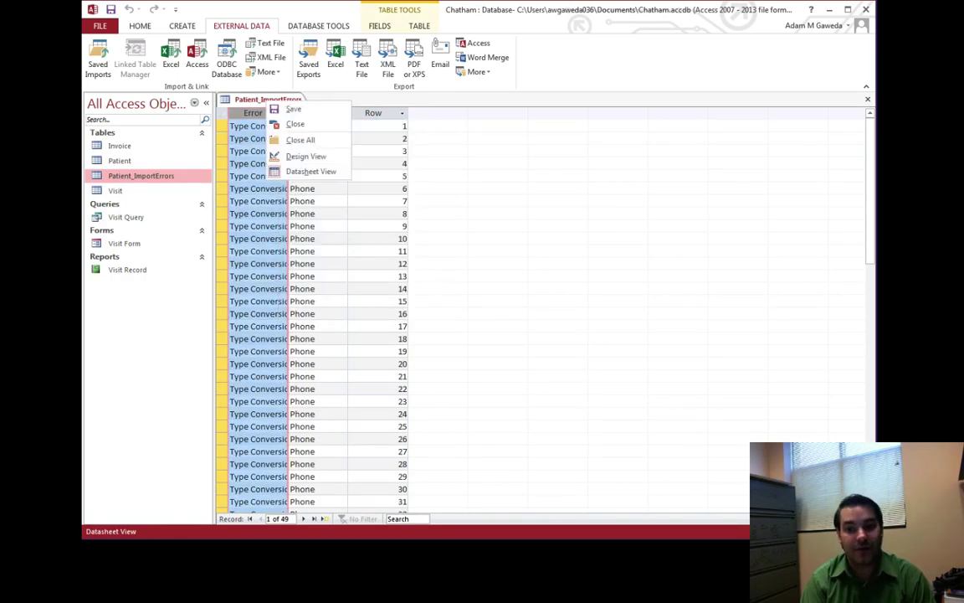
left_click(295, 123)
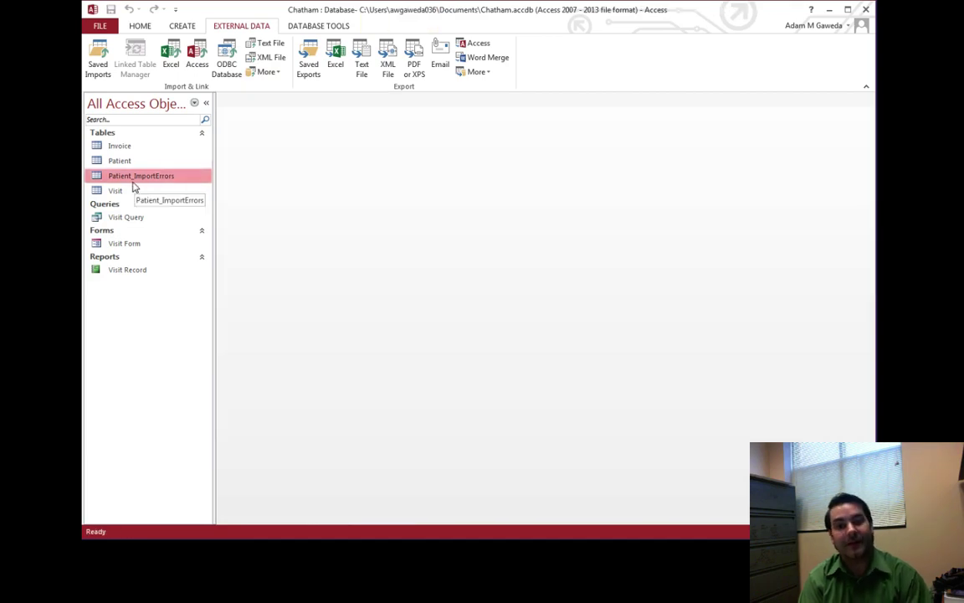
Step: Open the Patient table and check the Phone field's values and data type
double_click(121, 162)
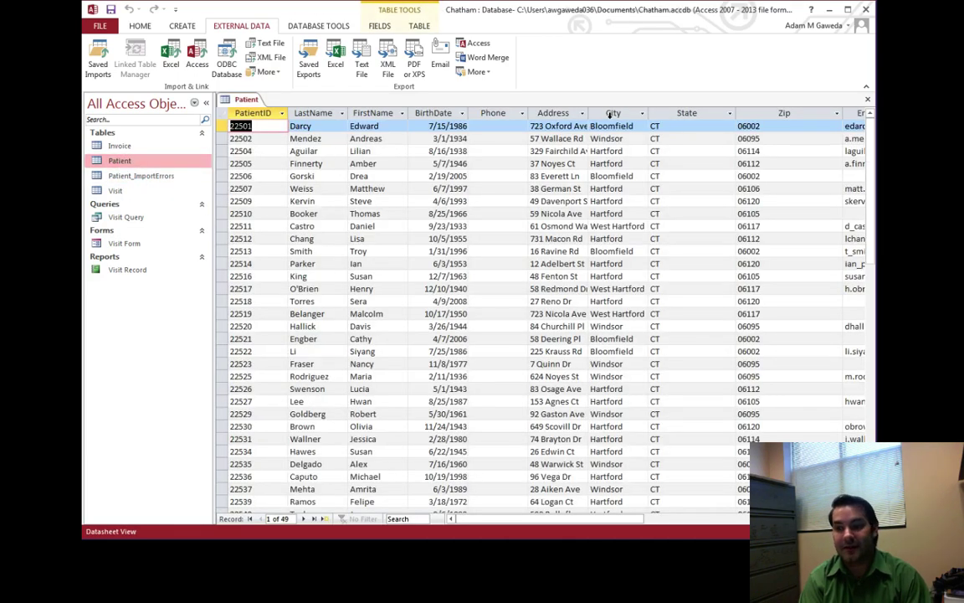
left_click(493, 115)
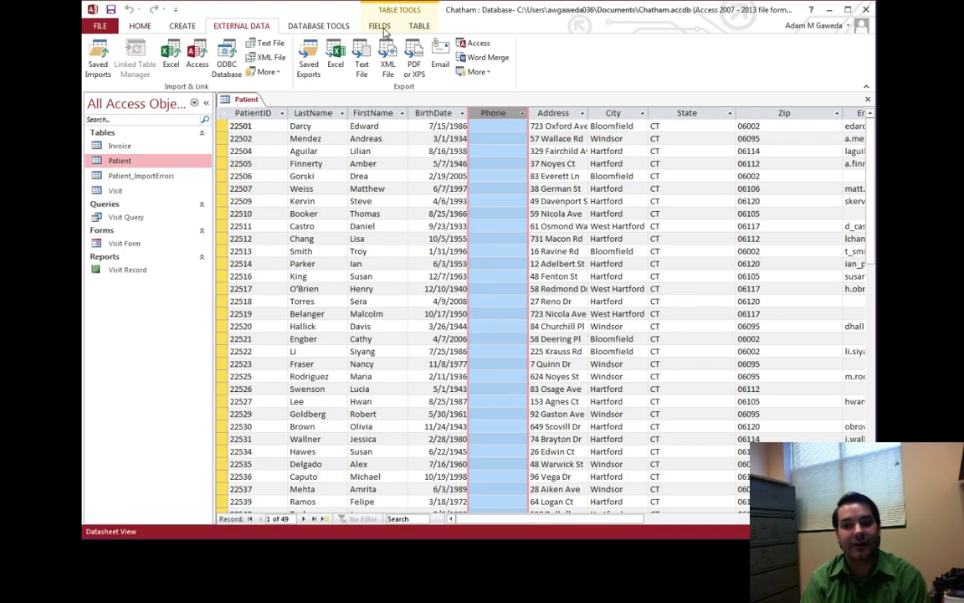
left_click(382, 26)
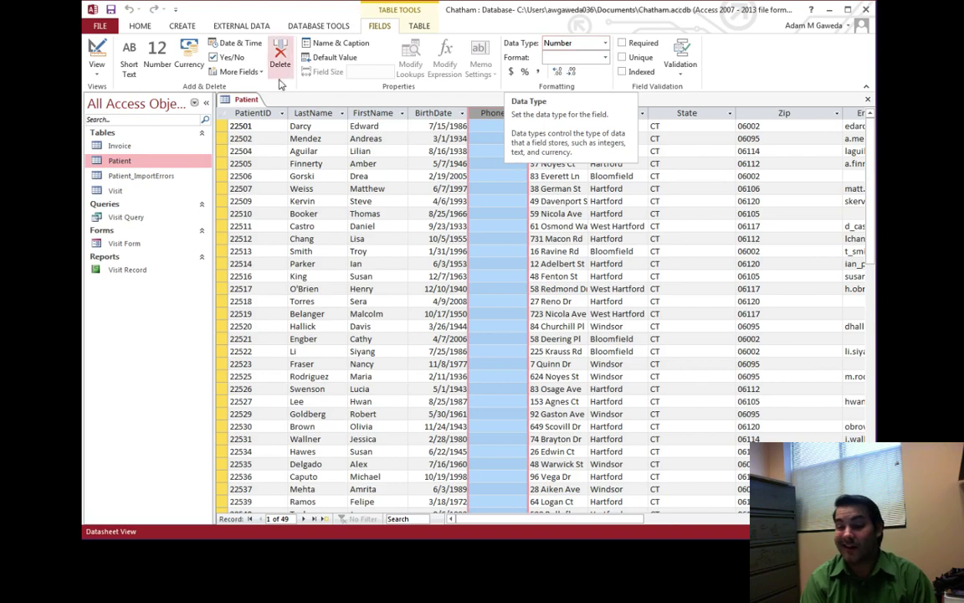
Step: Delete all records from the Patient table and confirm the deletion
left_click(223, 119)
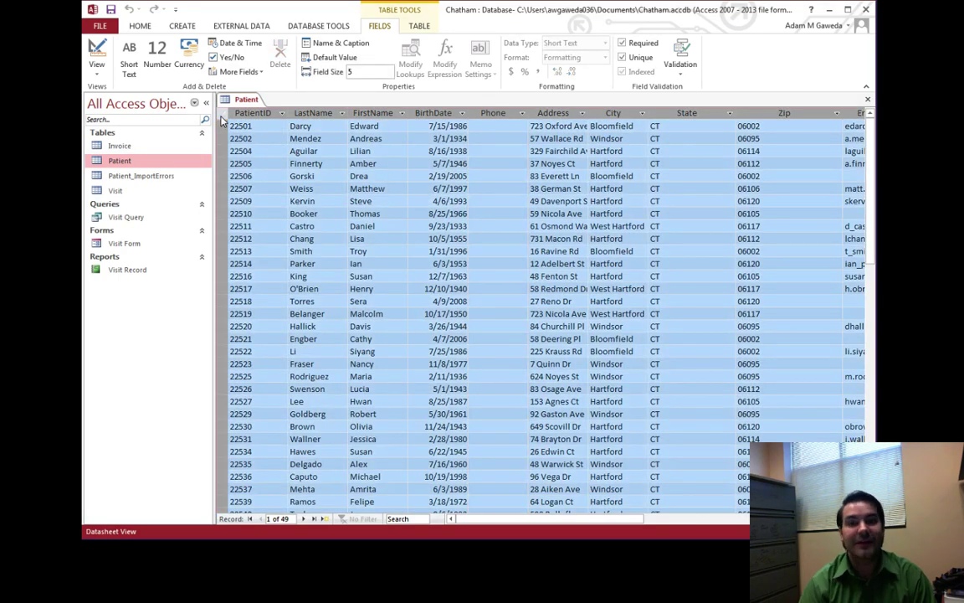
right_click(222, 120)
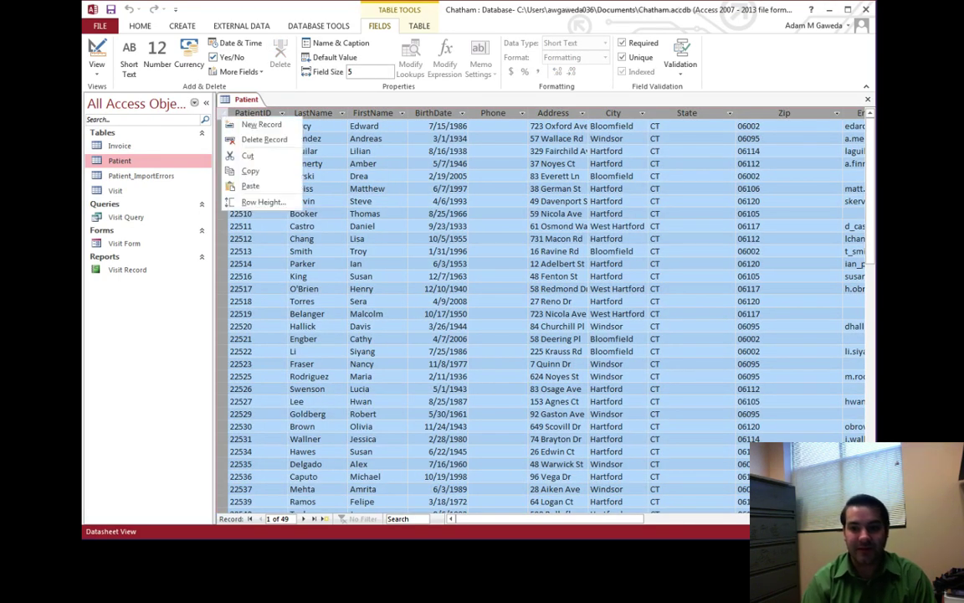
left_click(243, 128)
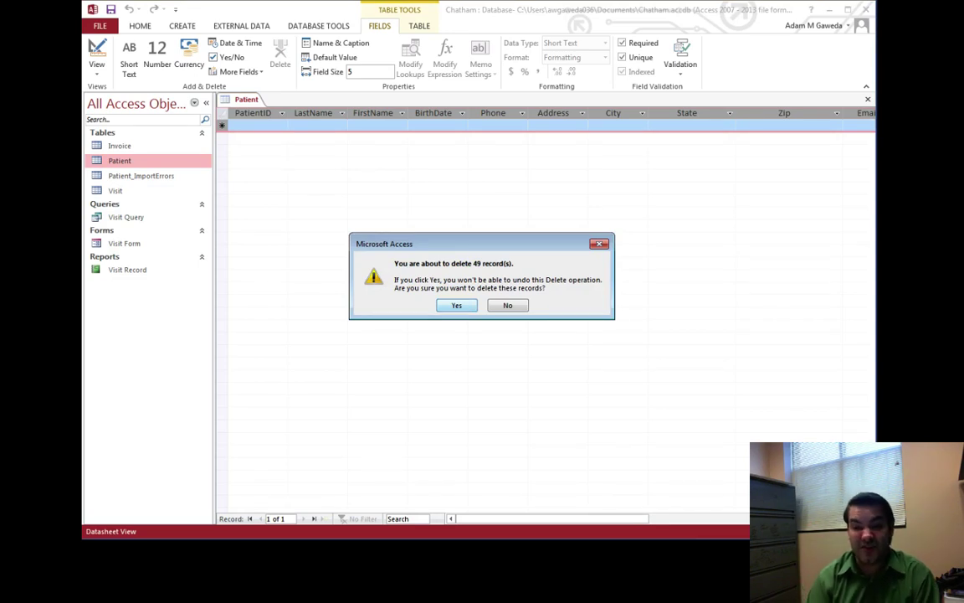
left_click(456, 305)
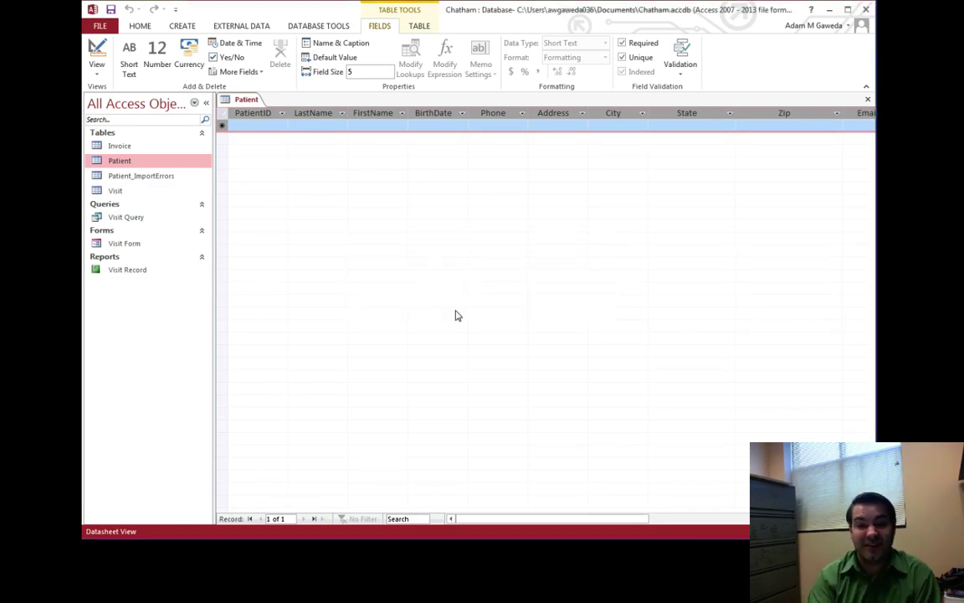
Step: Check the phone number format in Patient.txt in Notepad, close the file, and set the Patient table's Phone field to Short Text
left_click(499, 117)
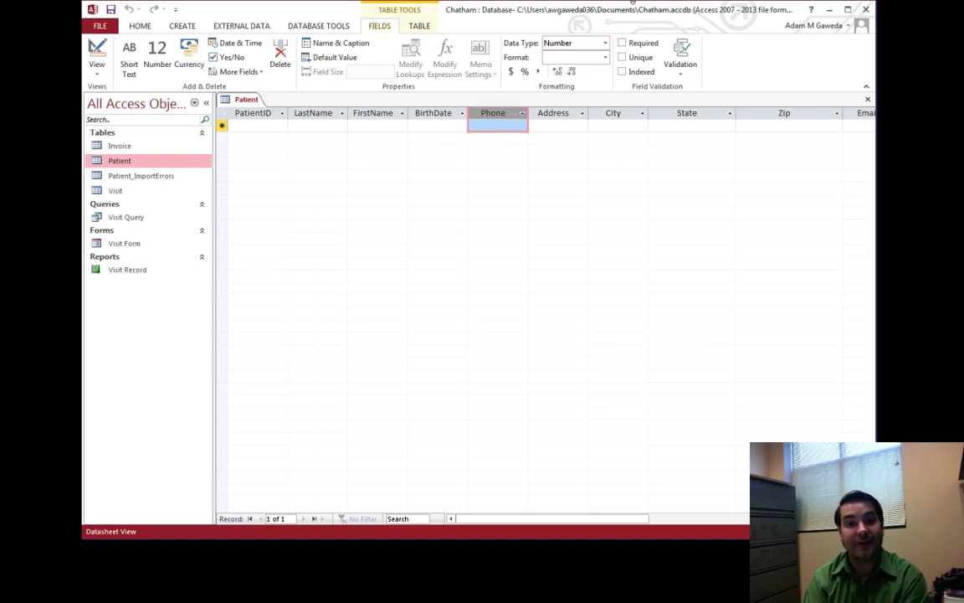
key("alt+Tab")
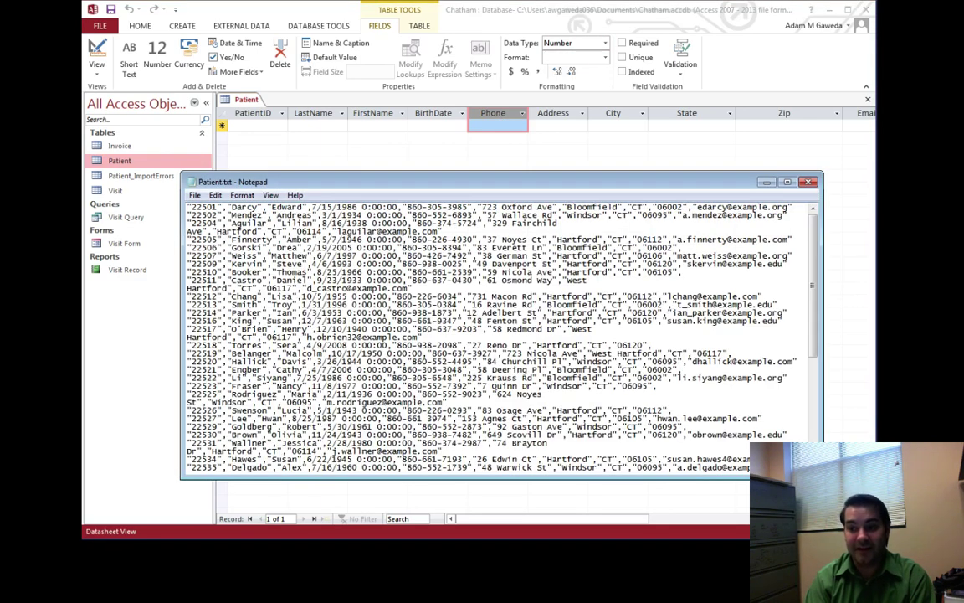
left_click_drag(422, 207, 427, 207)
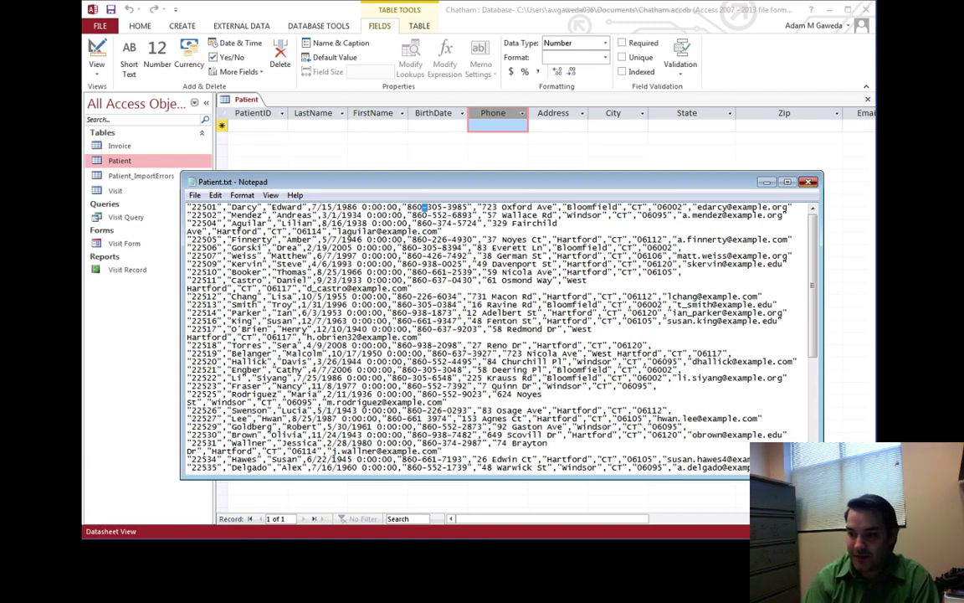
left_click(808, 182)
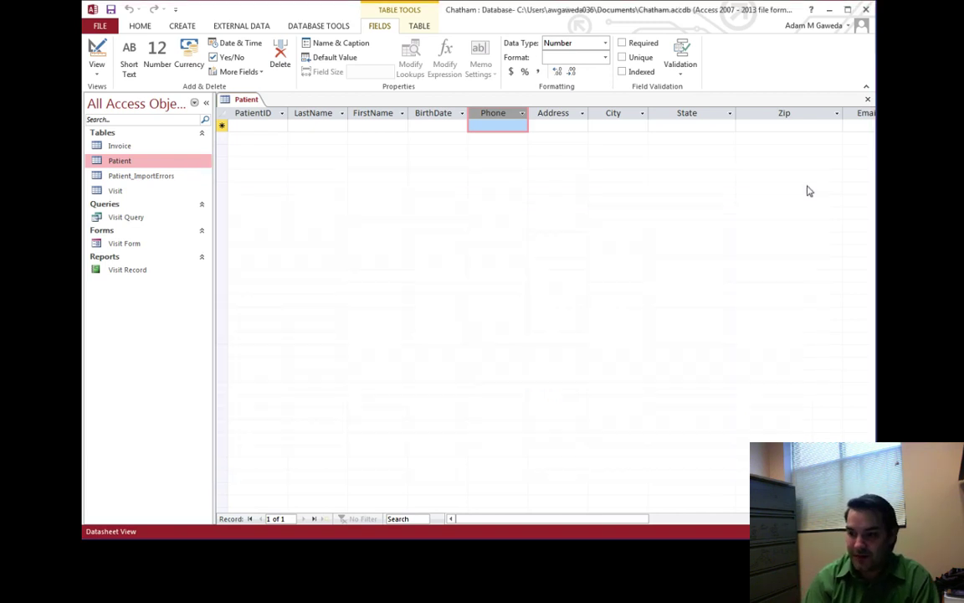
left_click(607, 48)
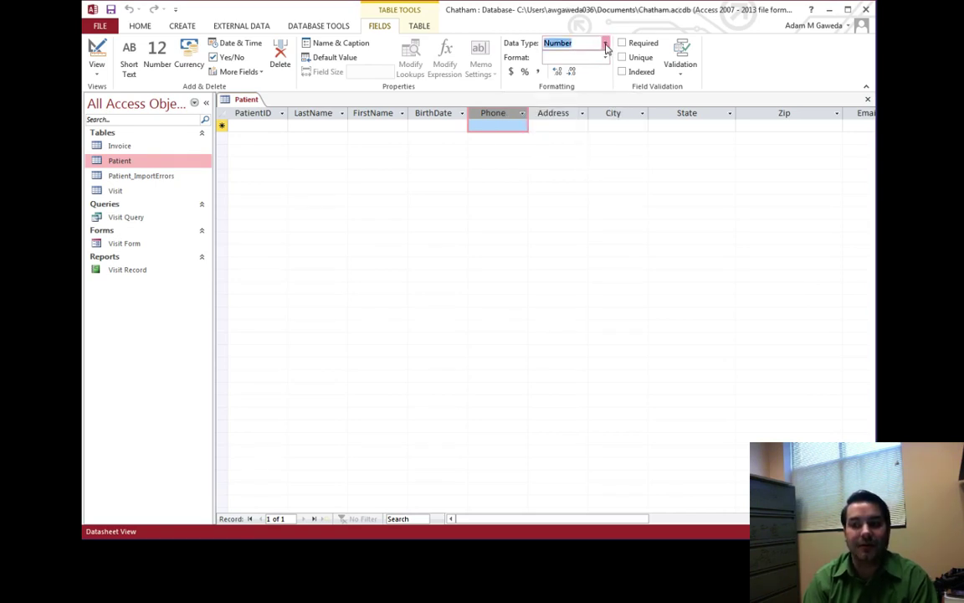
left_click(565, 58)
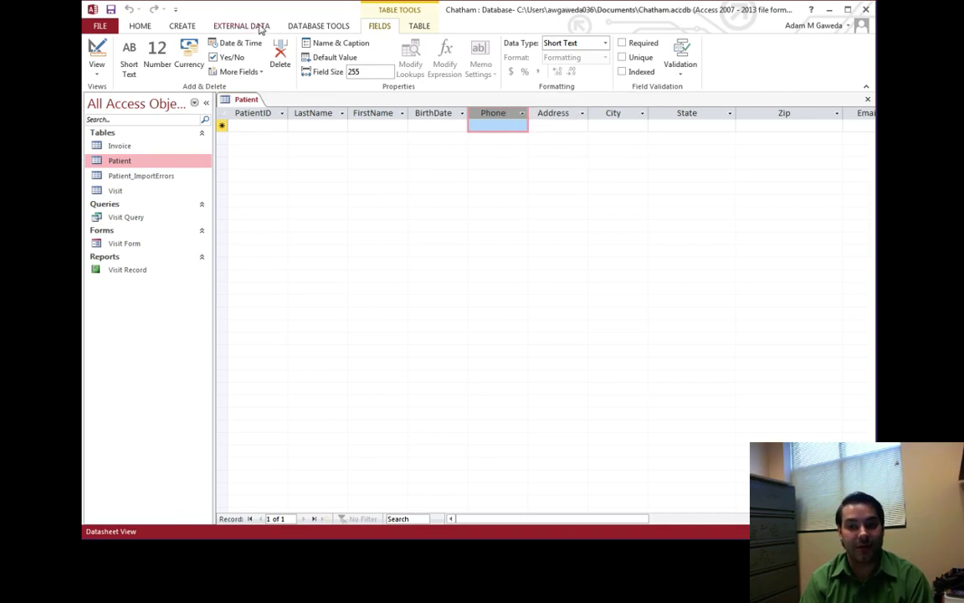
Step: Start a new text file import with Patient.txt from the Desktop as the source
left_click(237, 26)
left_click(264, 43)
left_click(661, 189)
left_click(393, 308)
key("Return")
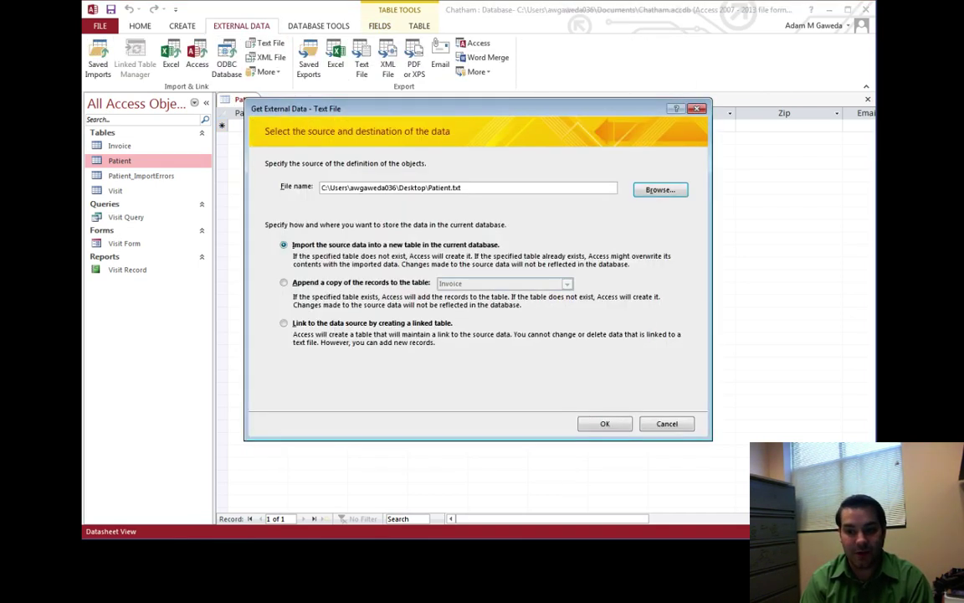
Step: Choose to append the records to the Patient table, saving and closing the open table
left_click(284, 282)
left_click(567, 283)
left_click(456, 302)
left_click(605, 423)
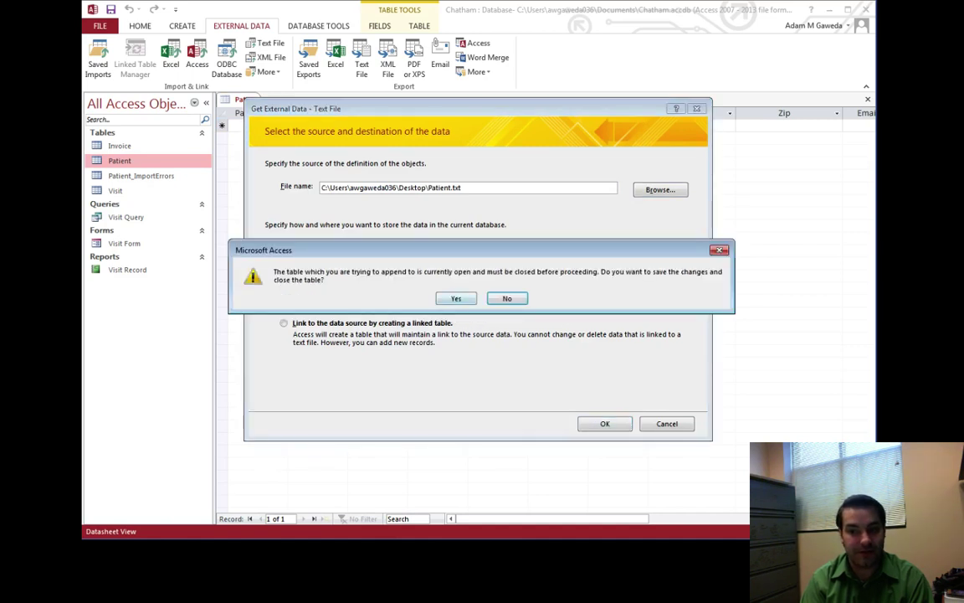
left_click(452, 297)
Step: Accept the Delimited format with Comma as the delimiter and finish the repeated import without saving its steps
left_click(602, 386)
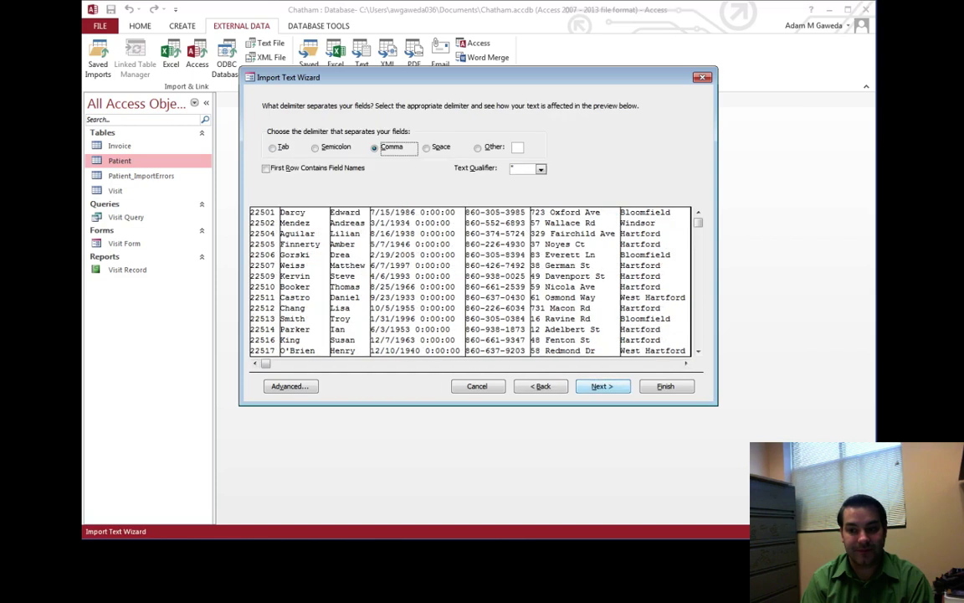
left_click(666, 385)
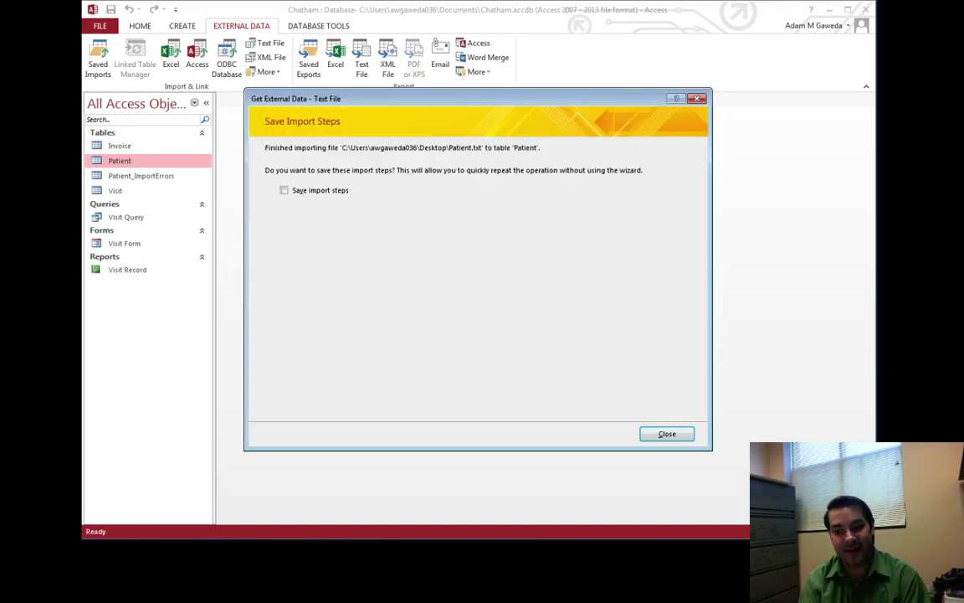
left_click(667, 433)
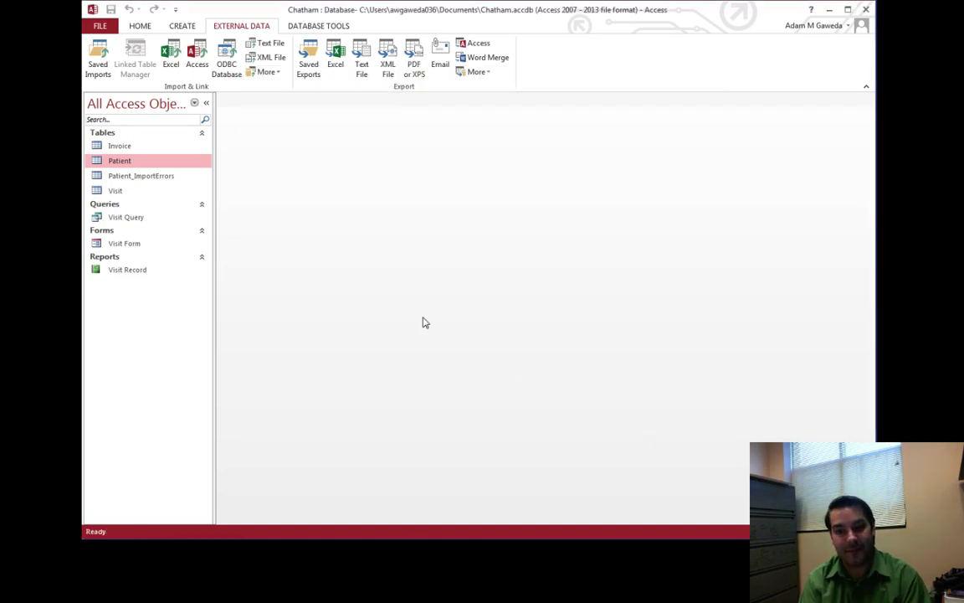
Step: Review the Patient_ImportErrors table and check the Phone values of the imported records in the Patient table
double_click(134, 179)
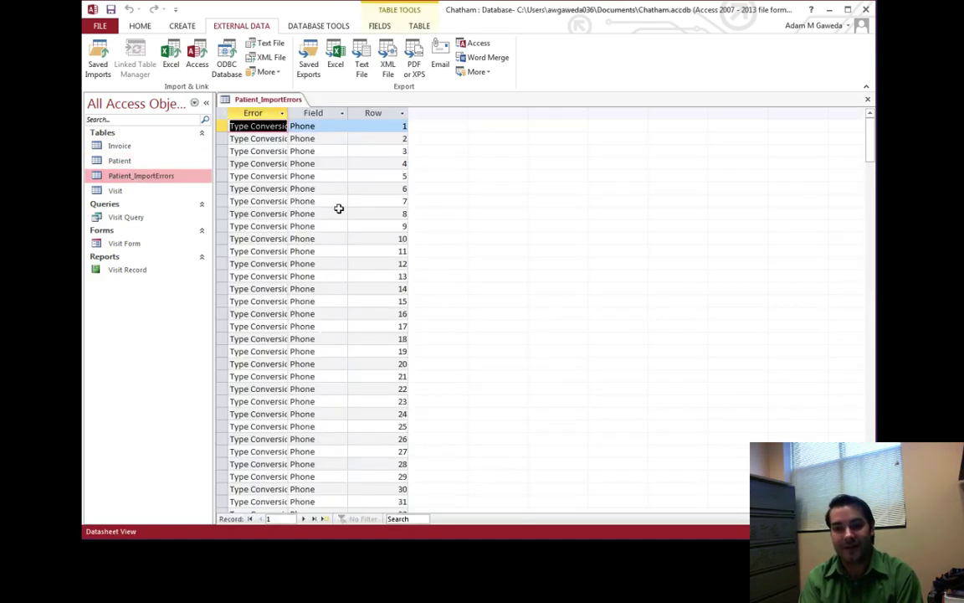
double_click(118, 160)
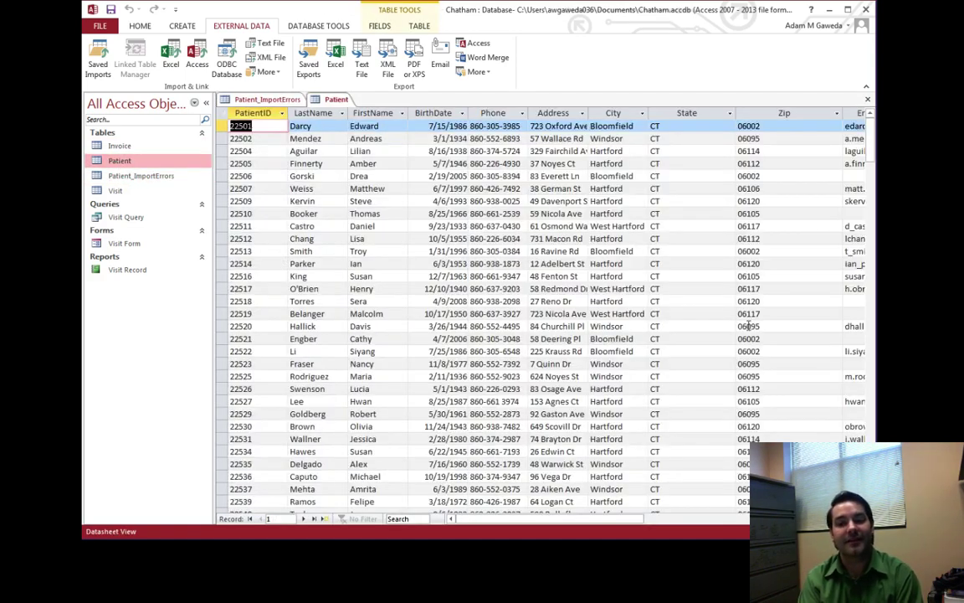
left_click(132, 179)
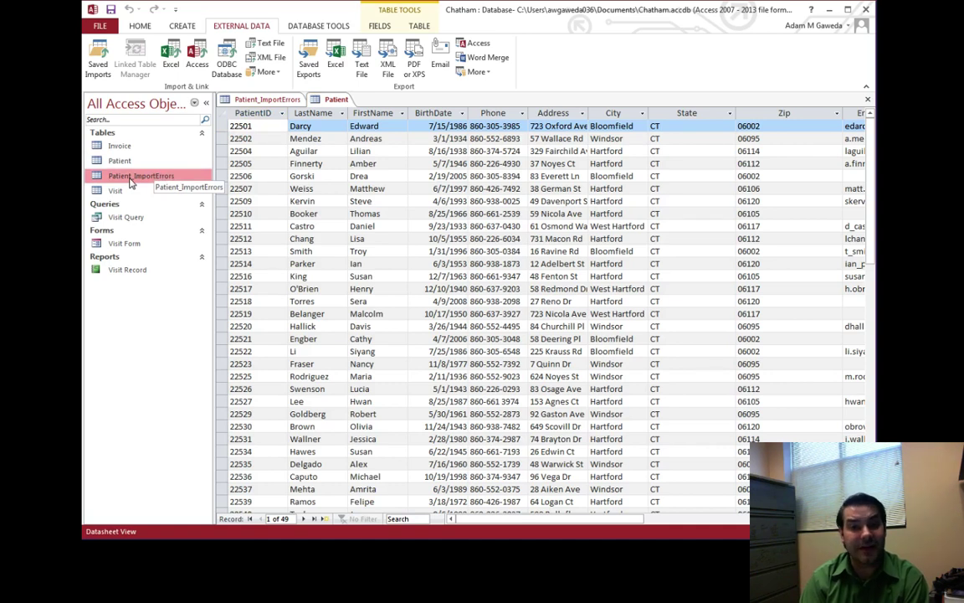
Step: Try to delete the Patient_ImportErrors table while it is still open
right_click(131, 181)
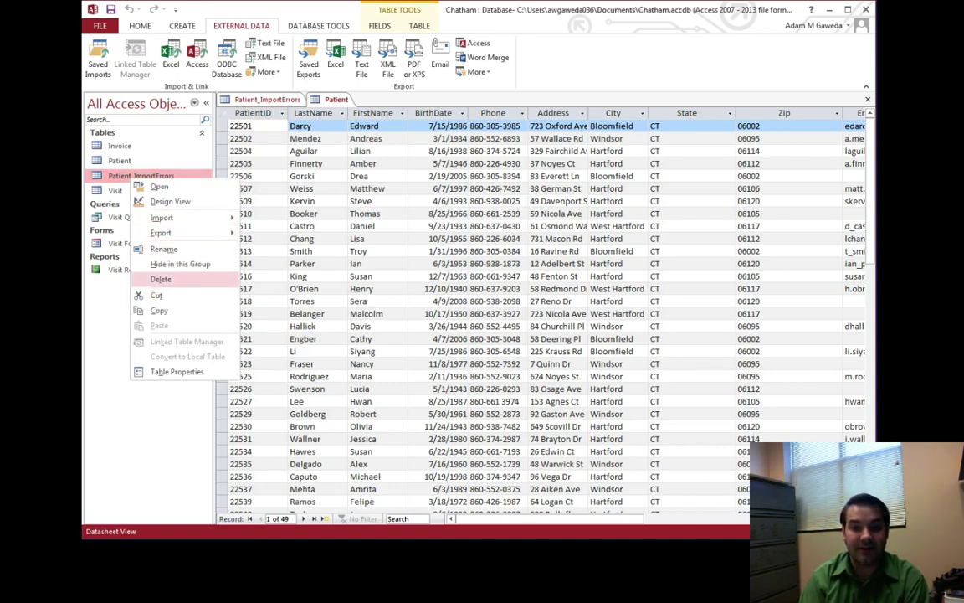
left_click(160, 278)
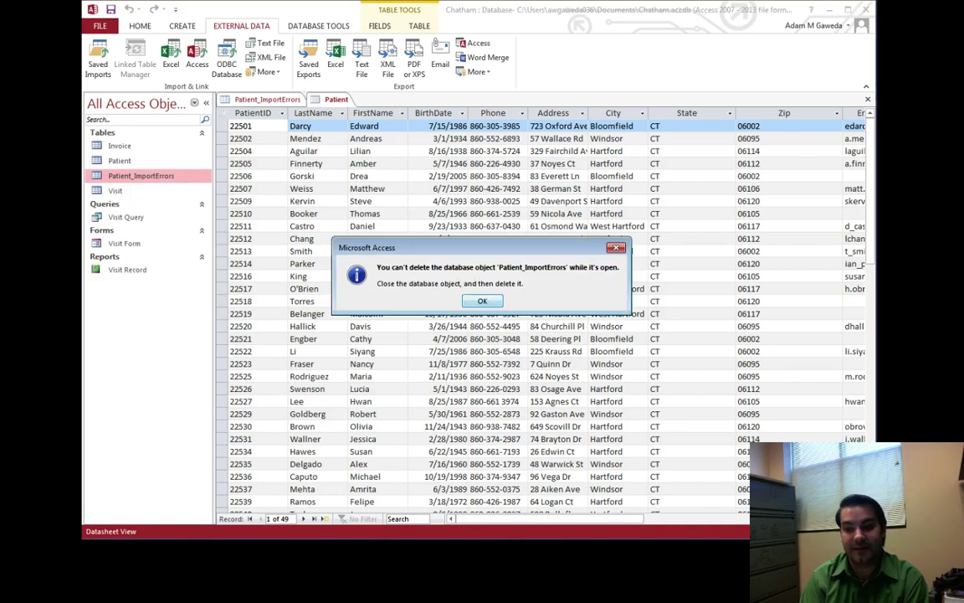
key("Return")
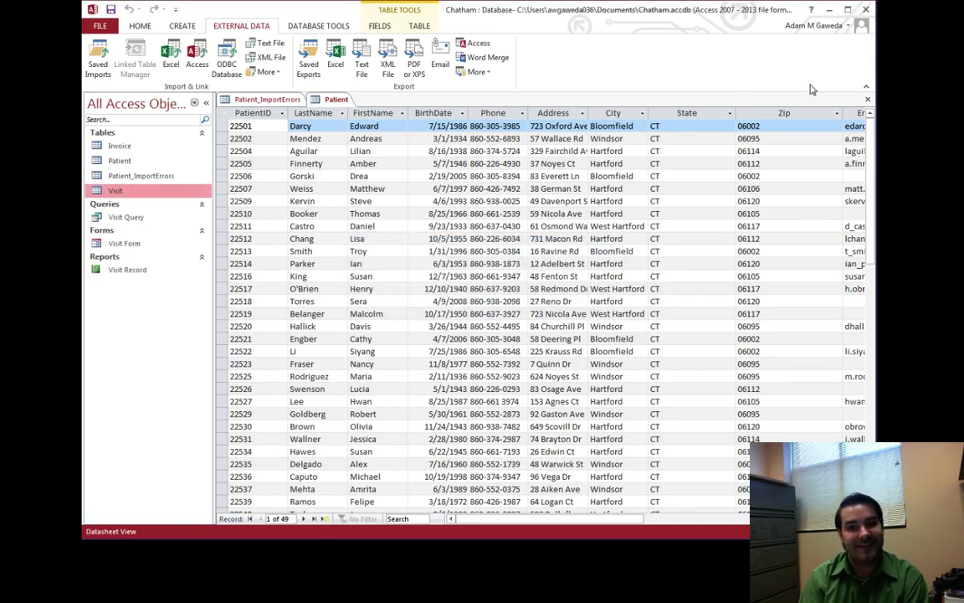
Step: Close the open Patient_ImportErrors table and delete it from the database, keeping the Patient table open
left_click(250, 99)
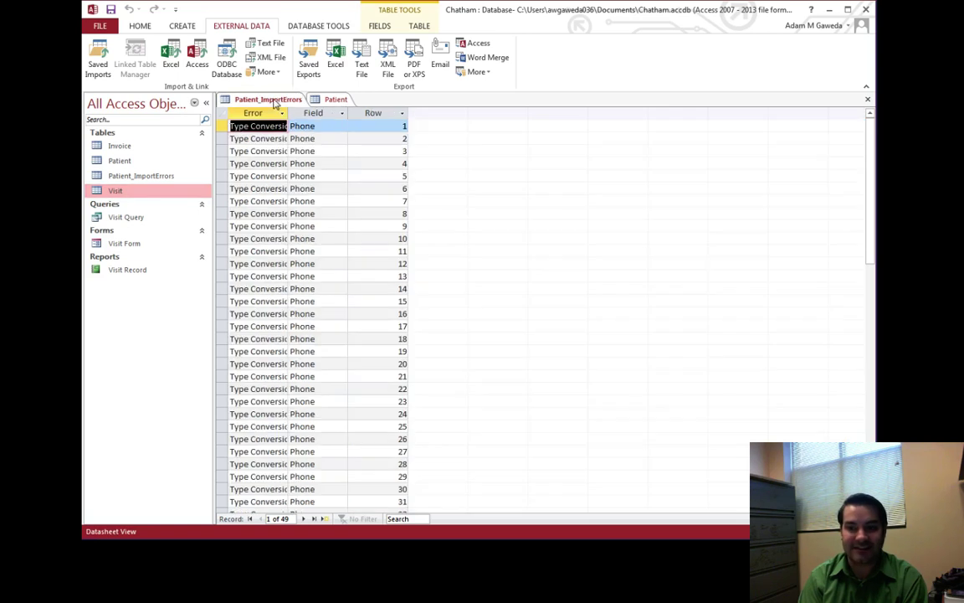
left_click(869, 101)
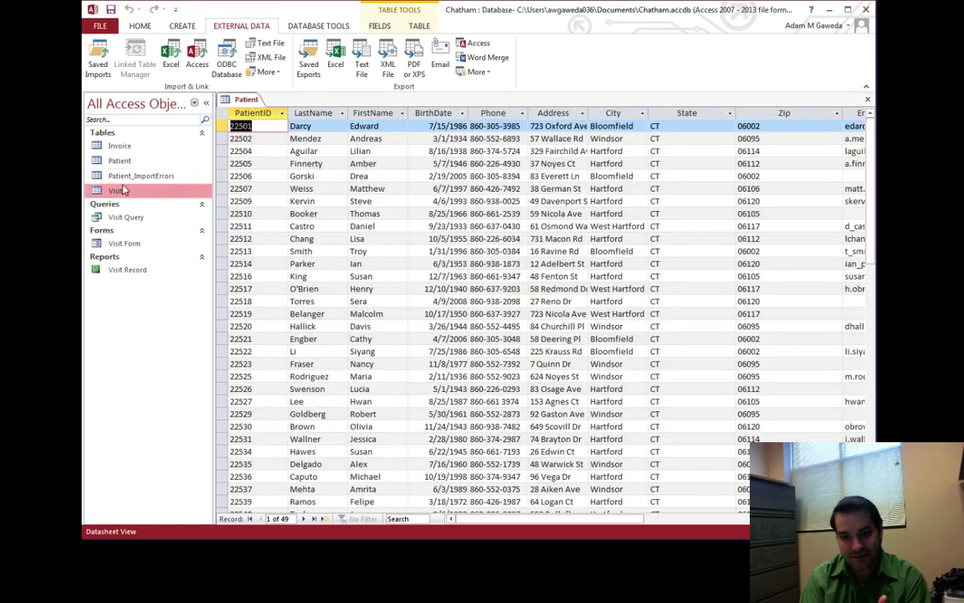
right_click(128, 183)
left_click(155, 276)
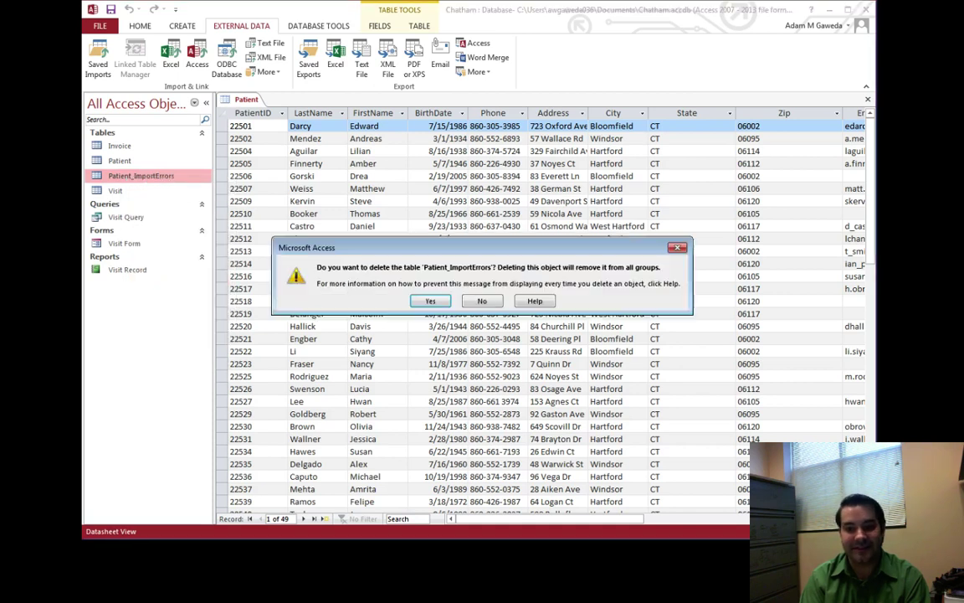
left_click(430, 300)
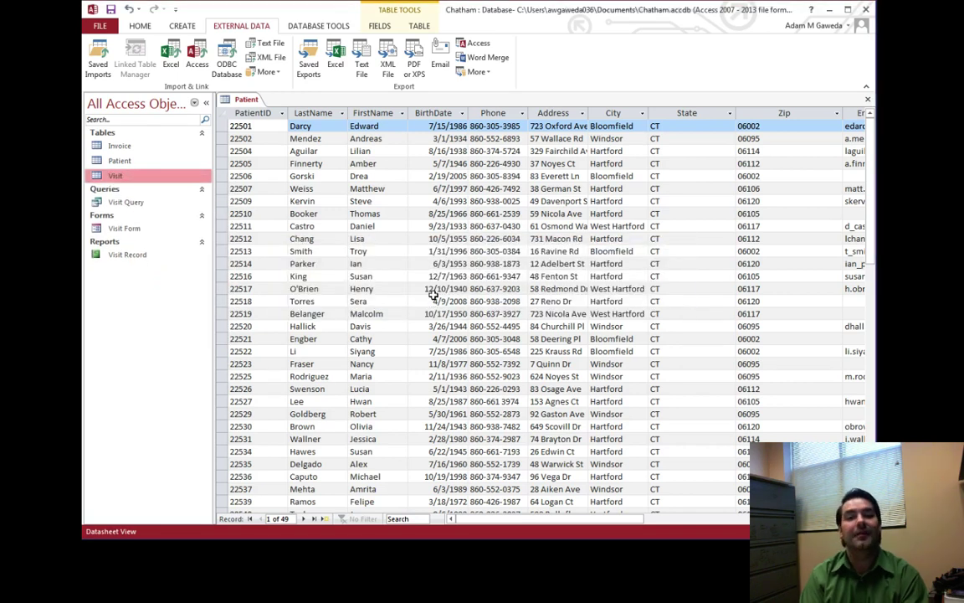